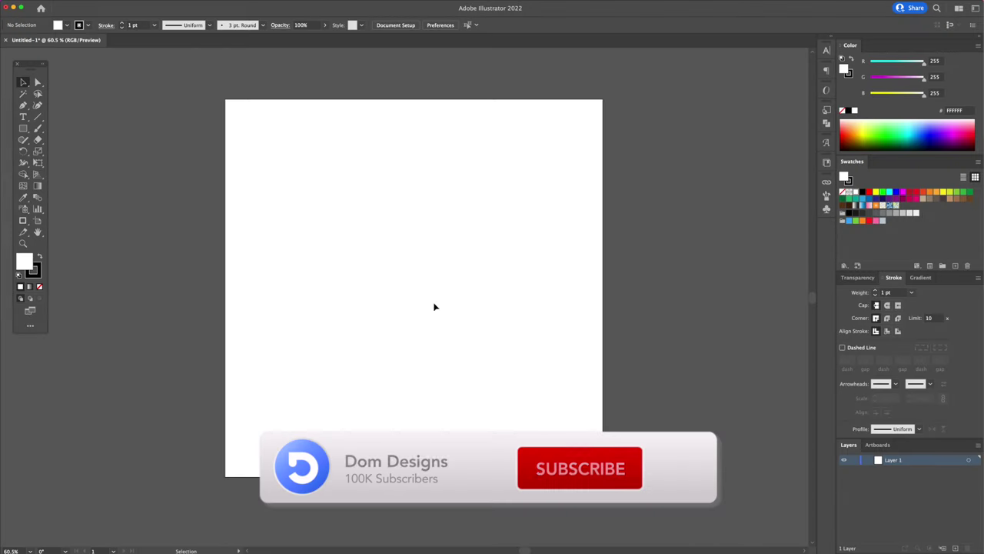
Check the artboard's width and height in the artboard options
drag(458, 307, 473, 312)
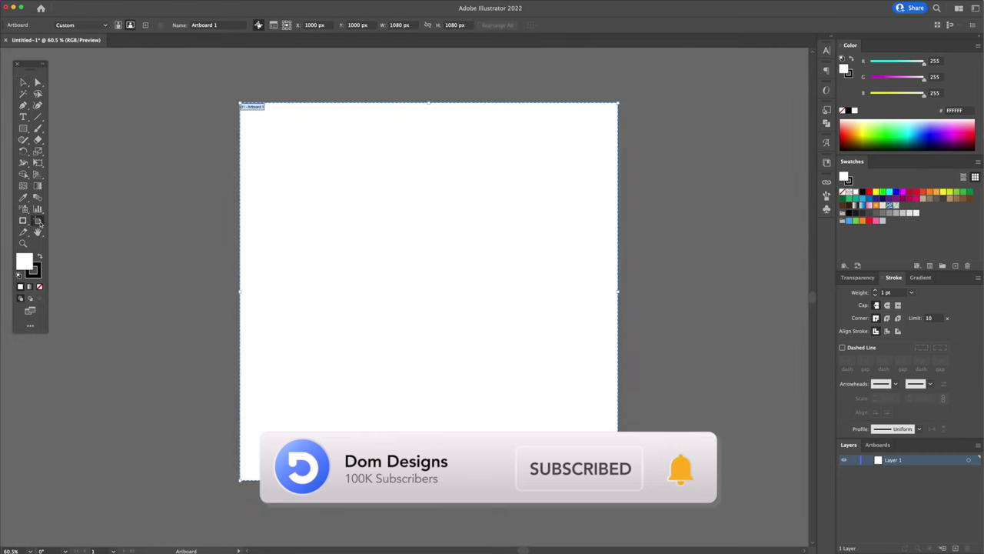
double_click(38, 220)
key(Tab)
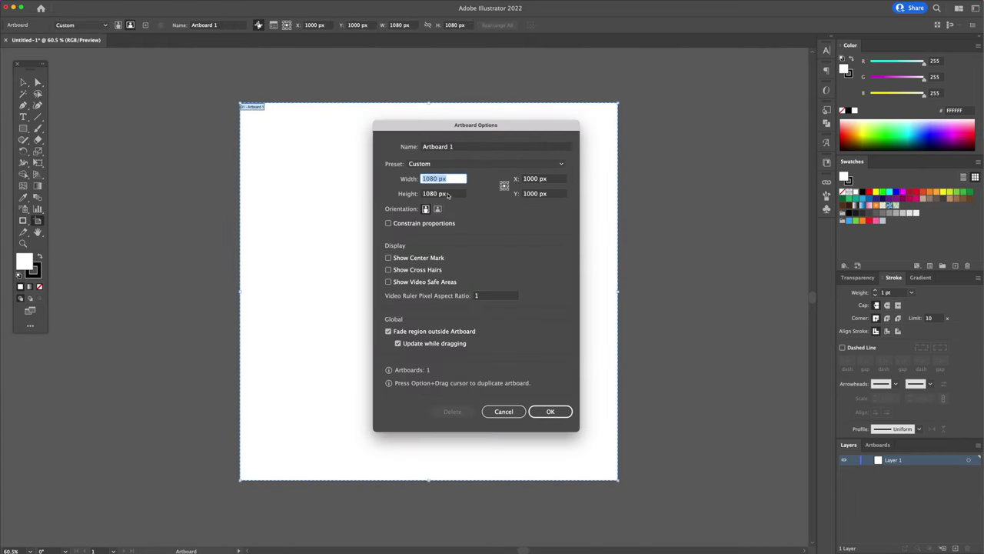
key(Tab)
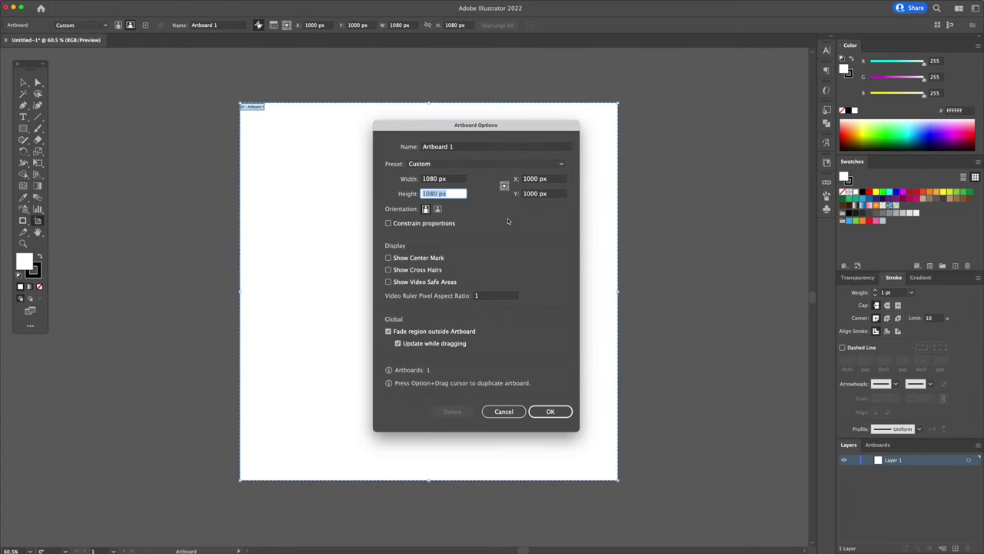
click(546, 414)
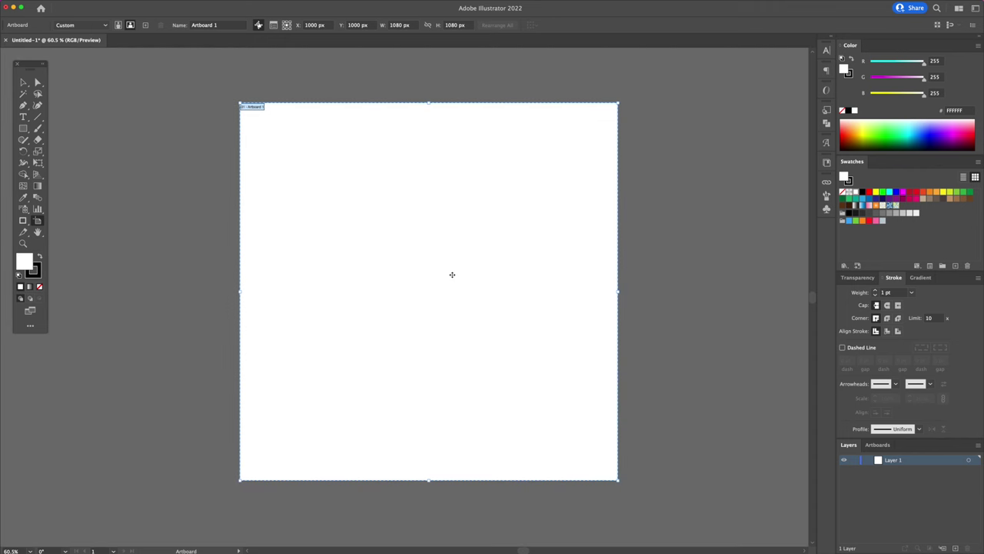
key(Escape)
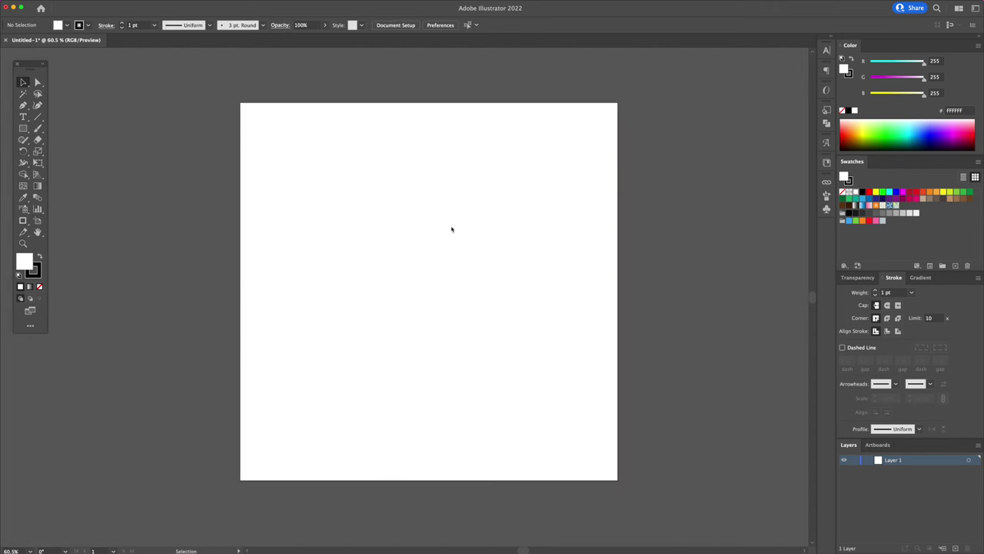
Place the pear sketch image IMG_0135.JPG and center it on the artboard
key(super)
click(390, 206)
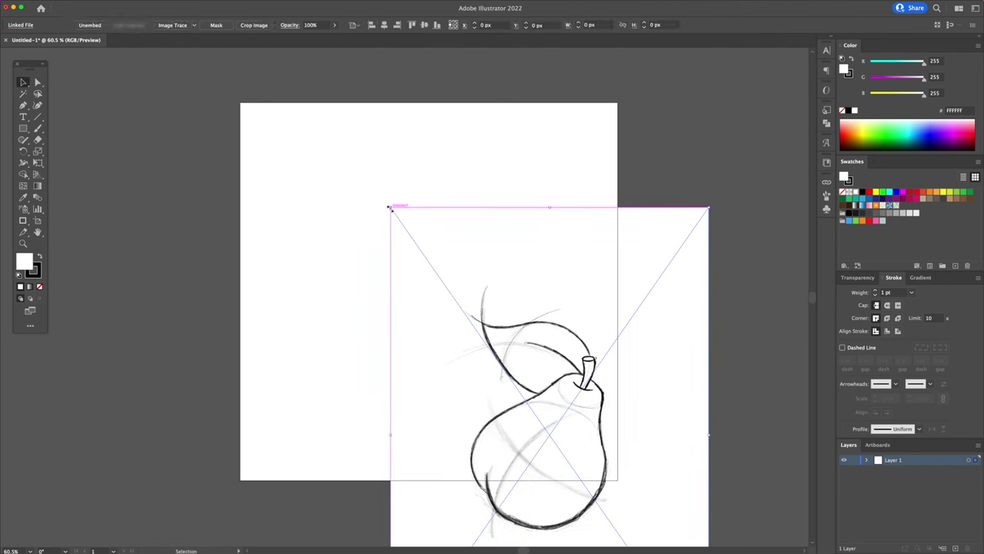
click(471, 181)
click(492, 235)
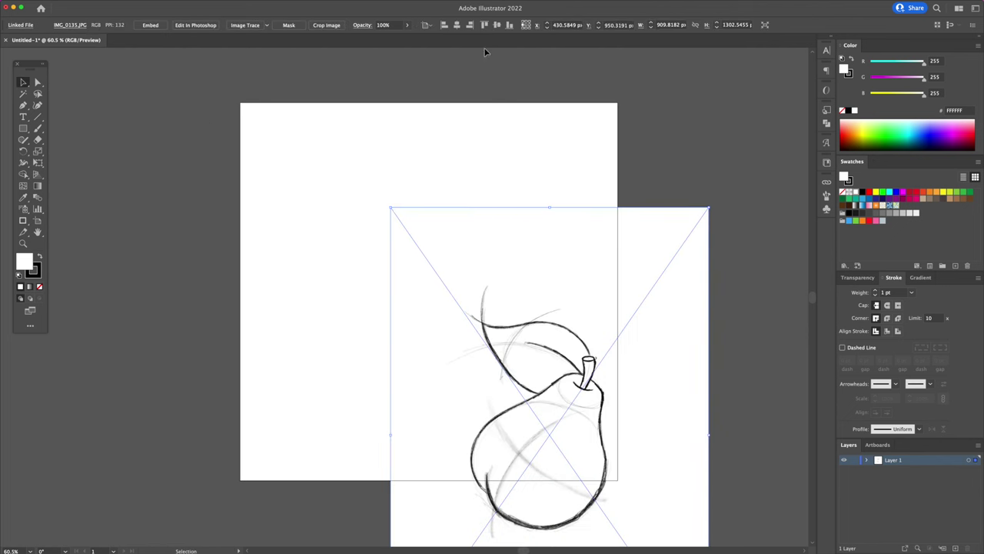
click(457, 25)
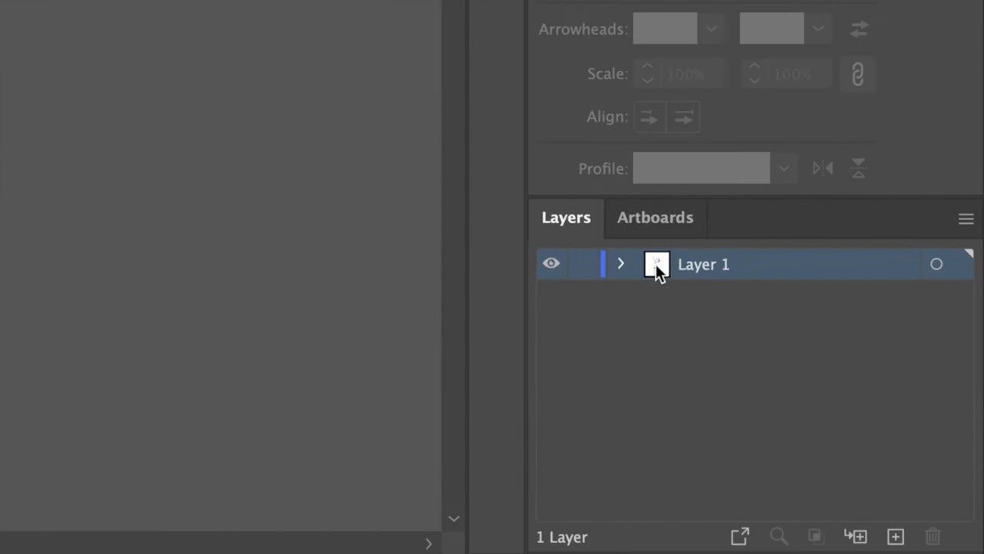
Rename the sketch's layer as Reference and make it a template layer with images dimmed to 50%
double_click(655, 264)
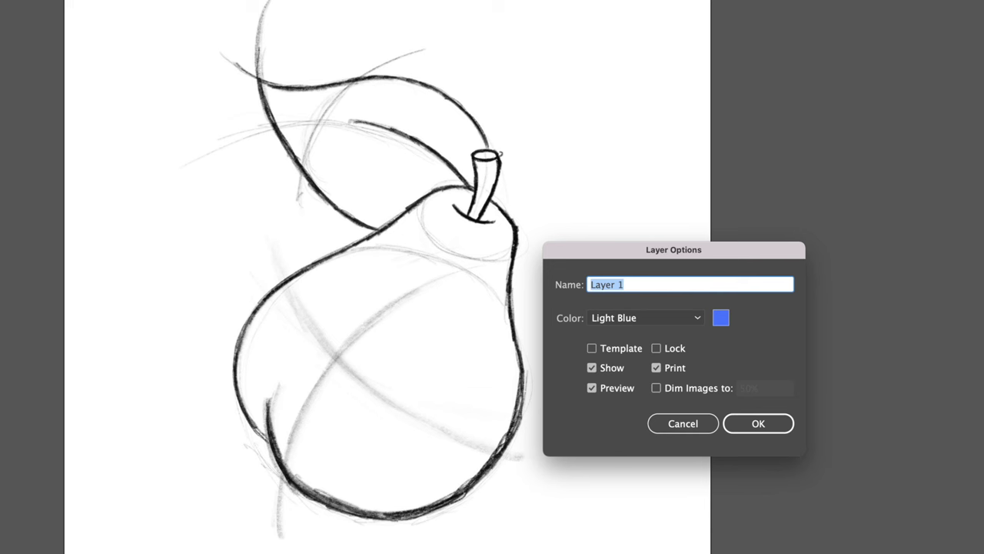
text(Reference)
click(591, 347)
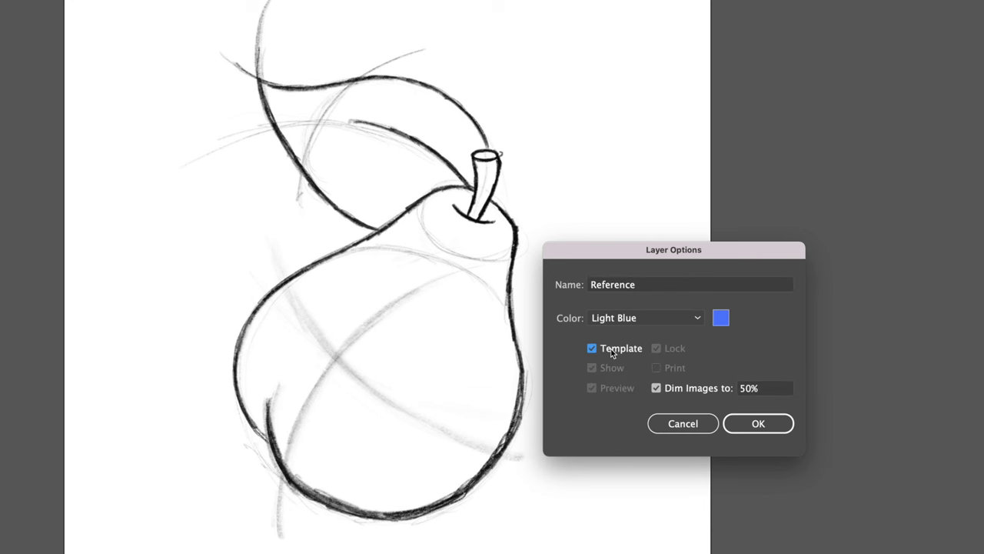
click(760, 433)
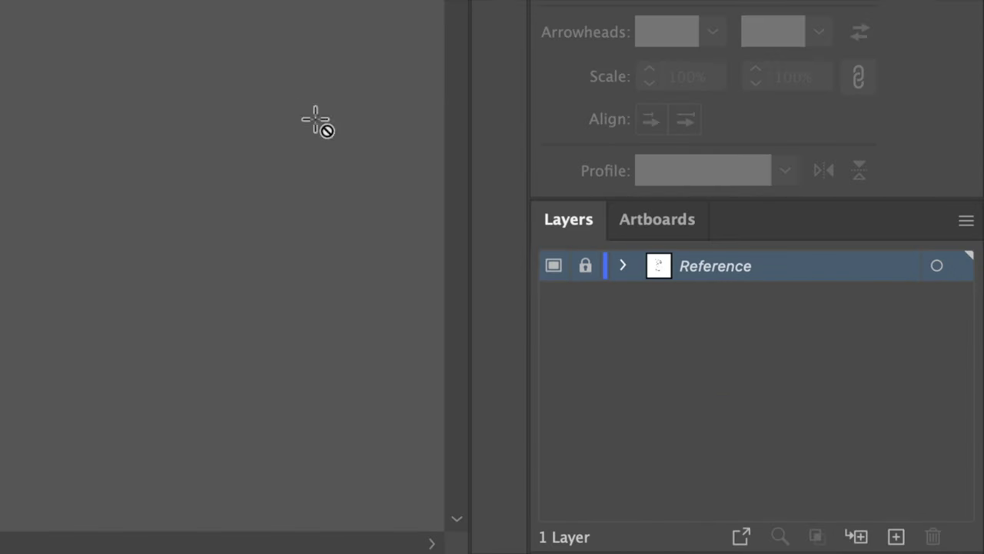
Add two new layers above Reference and name the topmost one Outline
click(896, 536)
click(896, 536)
double_click(702, 269)
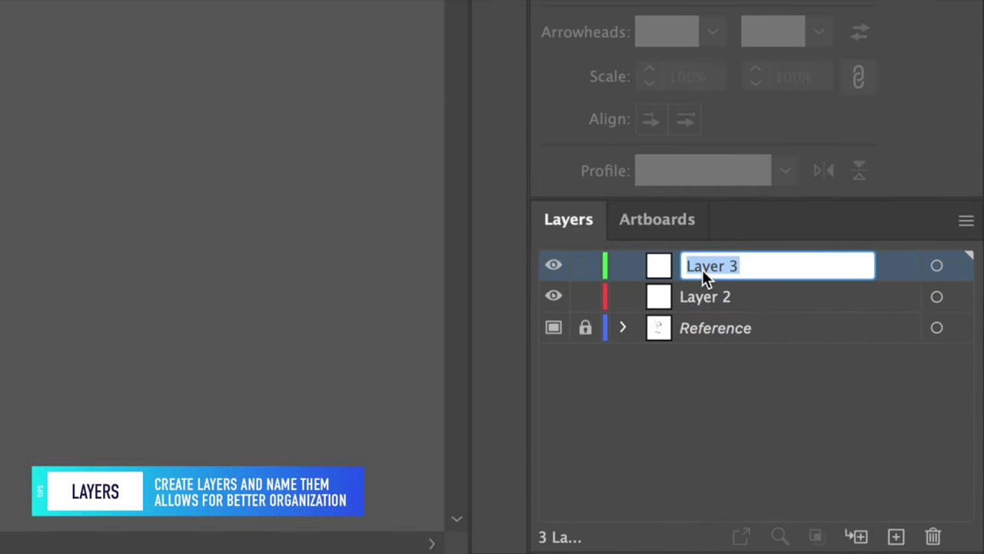
text(Outline)
key(Return)
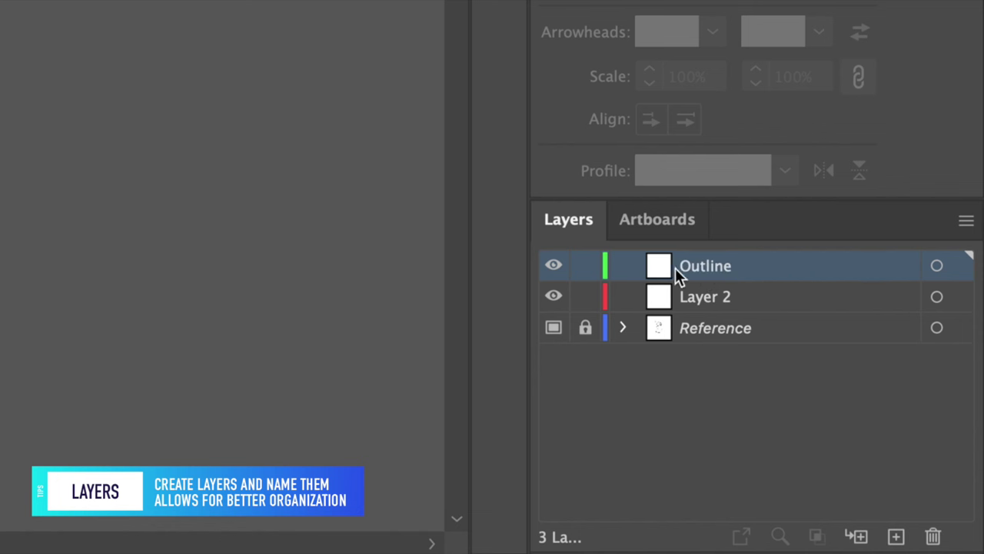
Rename the middle layer as Colour and make the Outline layer active
double_click(709, 295)
text(Coloir)
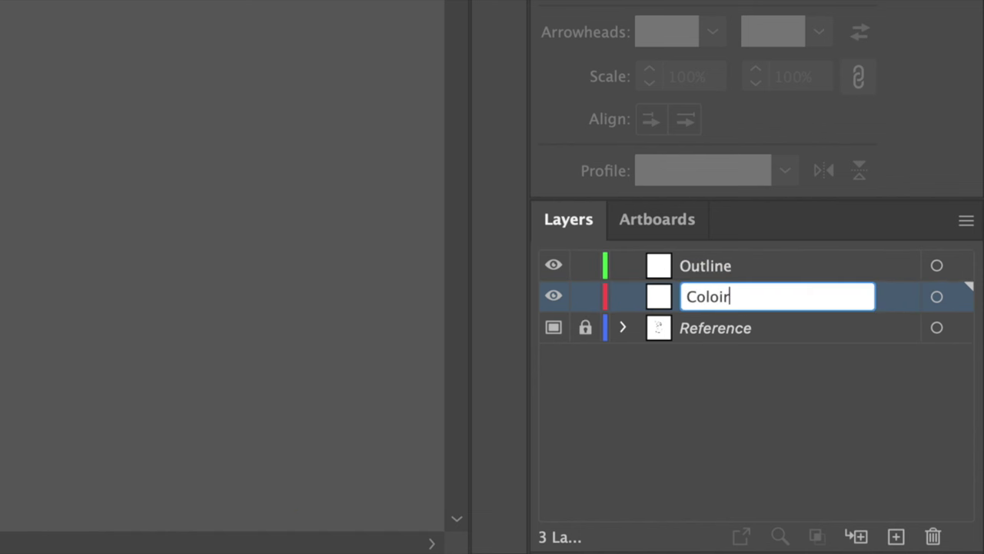
key(Return)
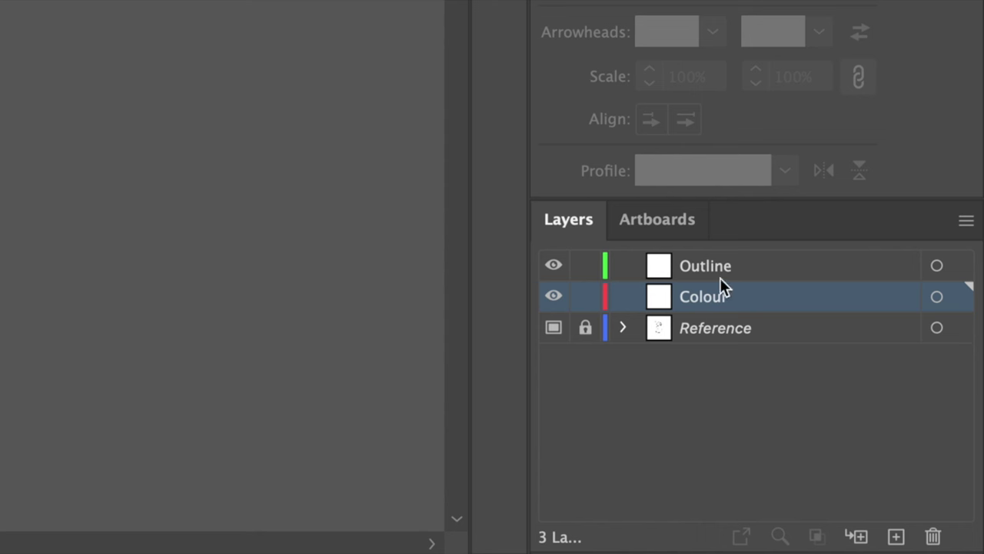
click(713, 271)
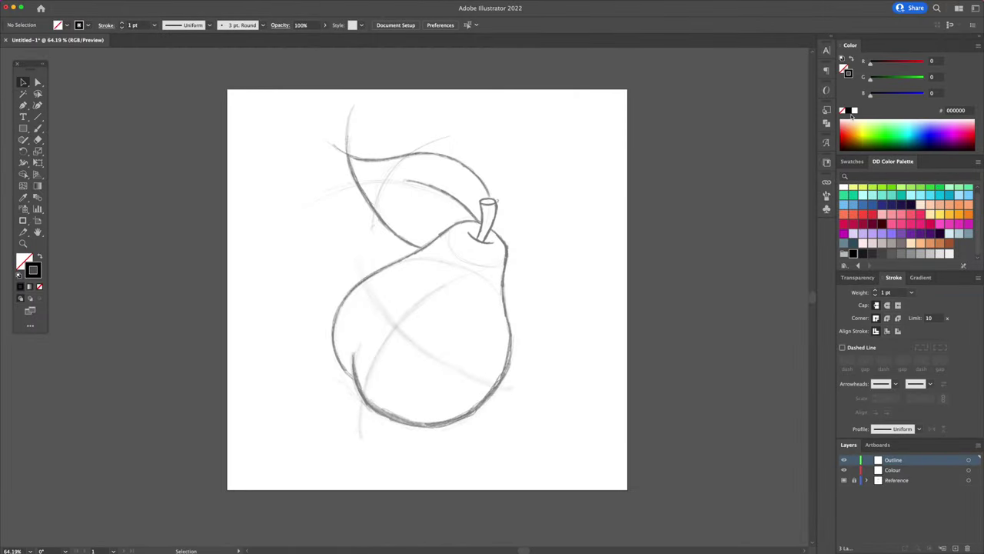
Set the stroke to 12 pt weight with a round cap and round join
click(876, 291)
click(887, 304)
click(886, 318)
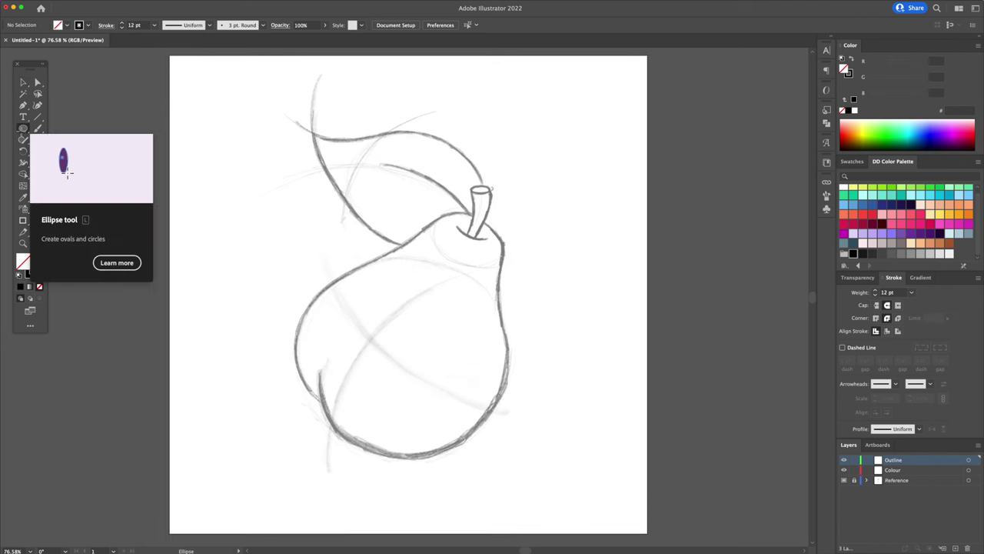
Draw a circle about 425 px wide over the pear's base and delete its top anchor point to leave the lower half
click(24, 129)
mouse_move(356, 319)
mouse_down()
mouse_move(467, 421)
mouse_move(494, 435)
mouse_move(504, 426)
mouse_up()
key(a)
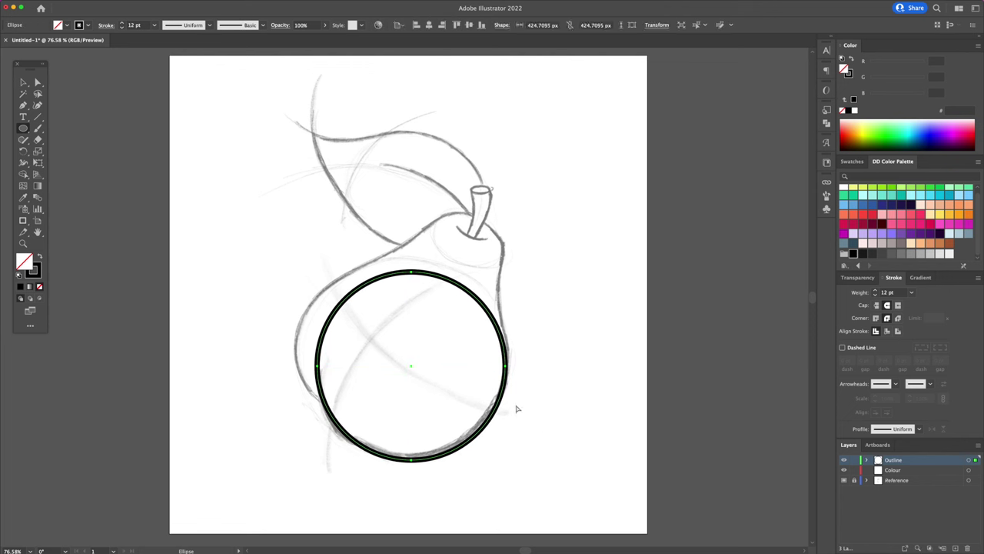
click(412, 273)
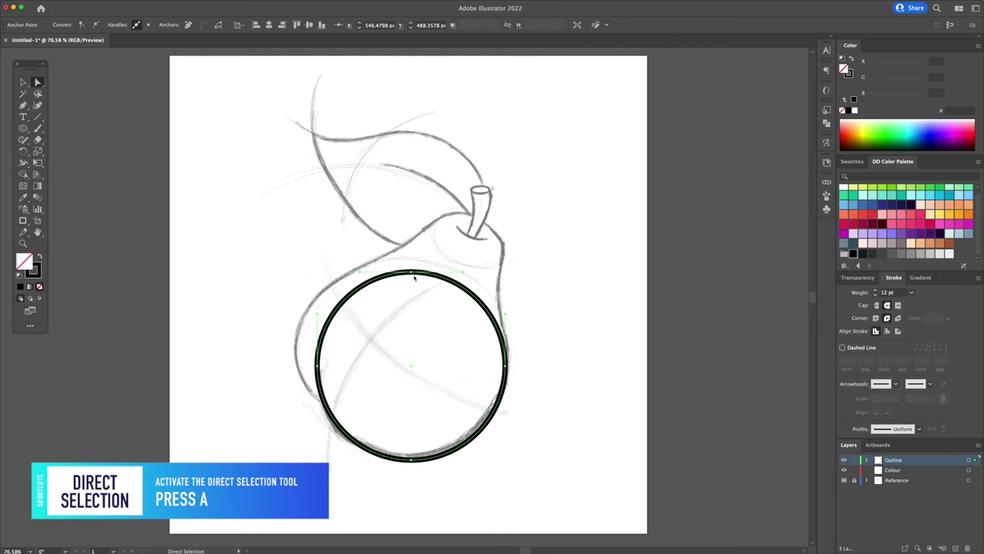
key(Delete)
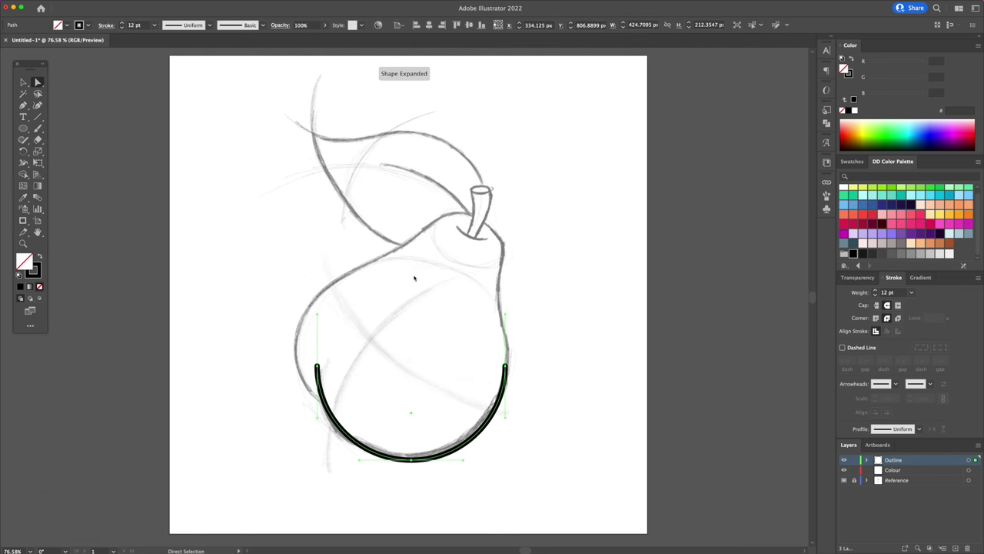
Extend the half circle with the Pen tool around the pear's right side, neck and left side, ending inside the body
key(p)
drag(550, 362, 553, 308)
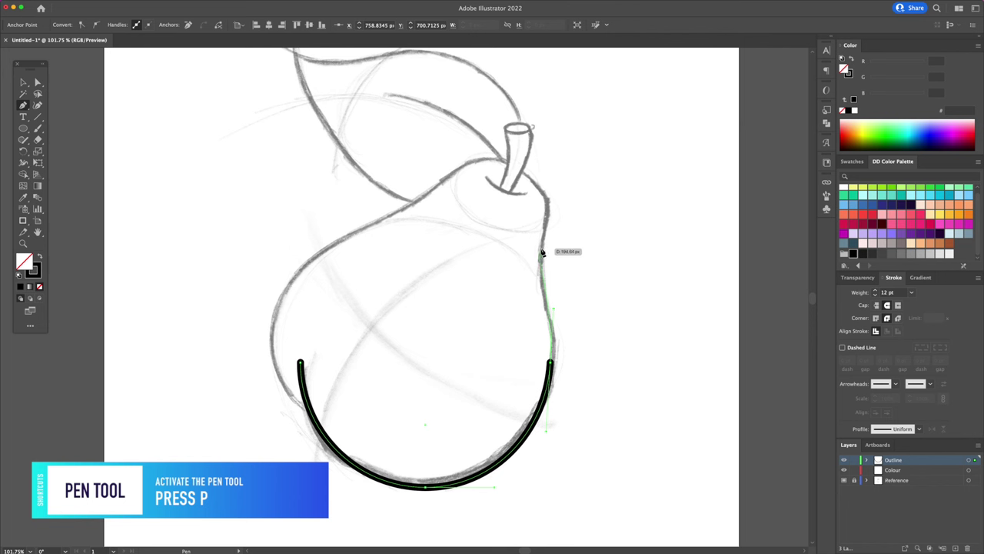
drag(542, 255, 544, 238)
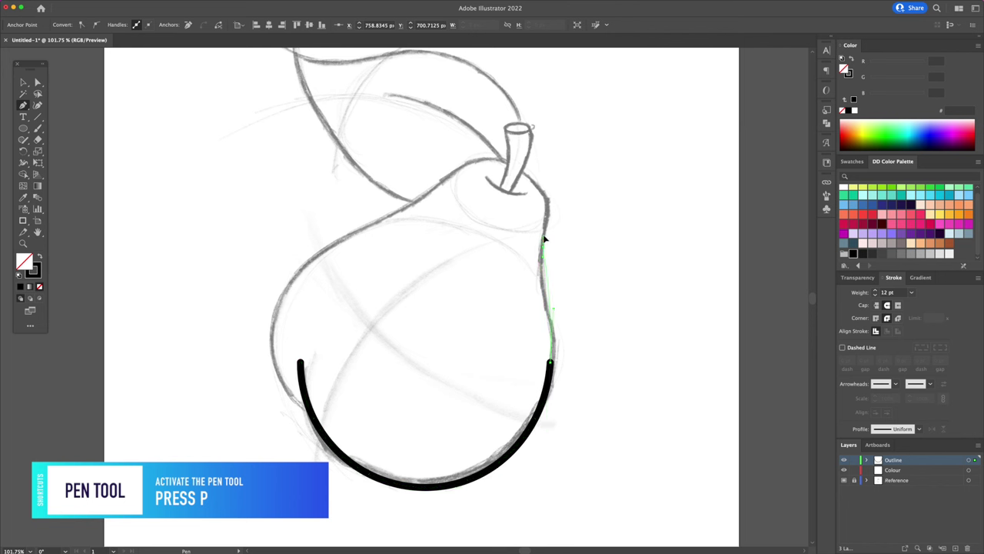
drag(548, 204, 548, 205)
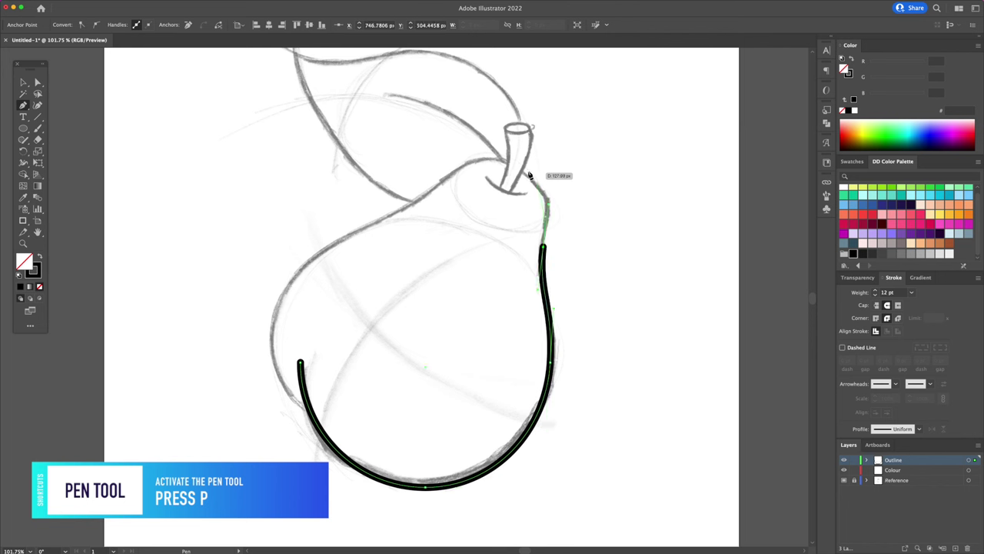
drag(516, 167, 466, 175)
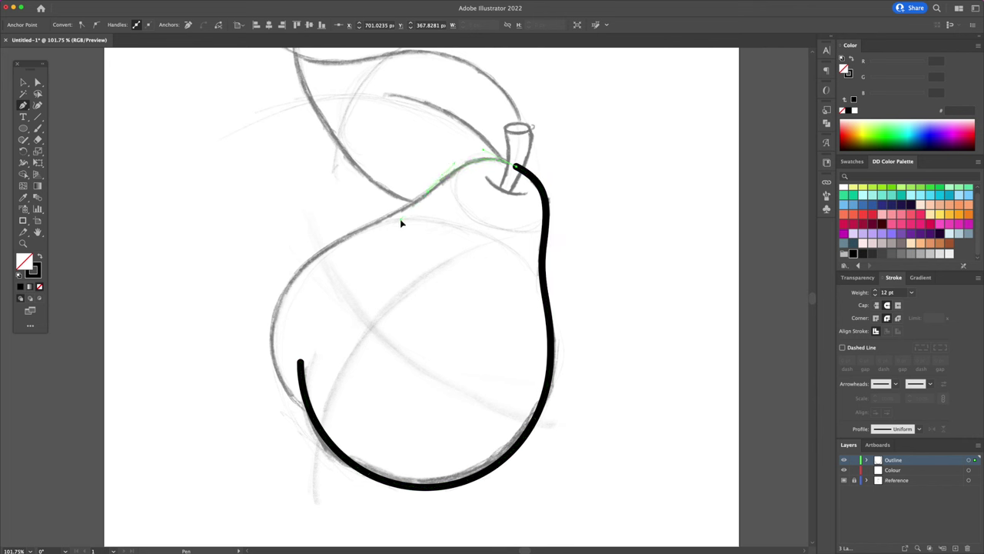
drag(400, 220, 400, 219)
drag(272, 331, 259, 420)
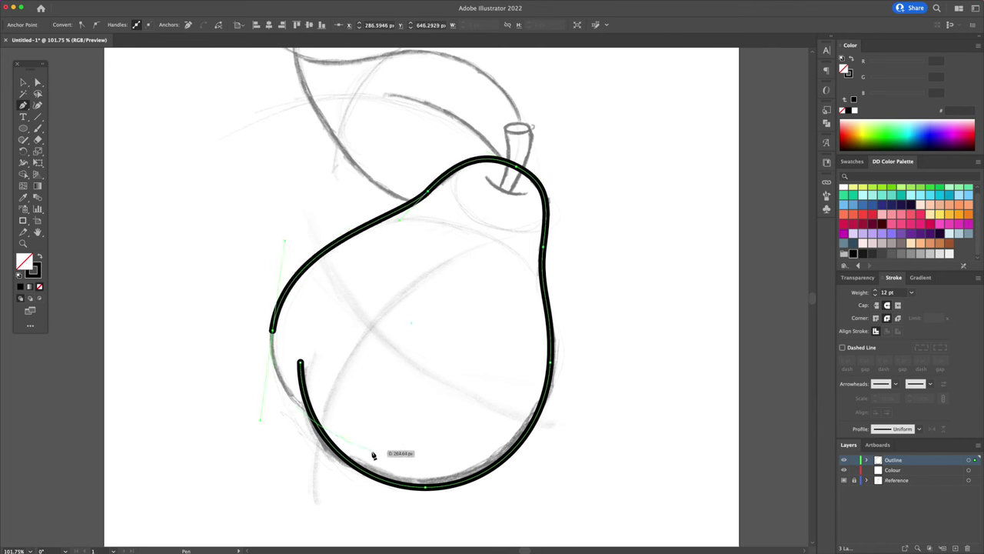
click(372, 454)
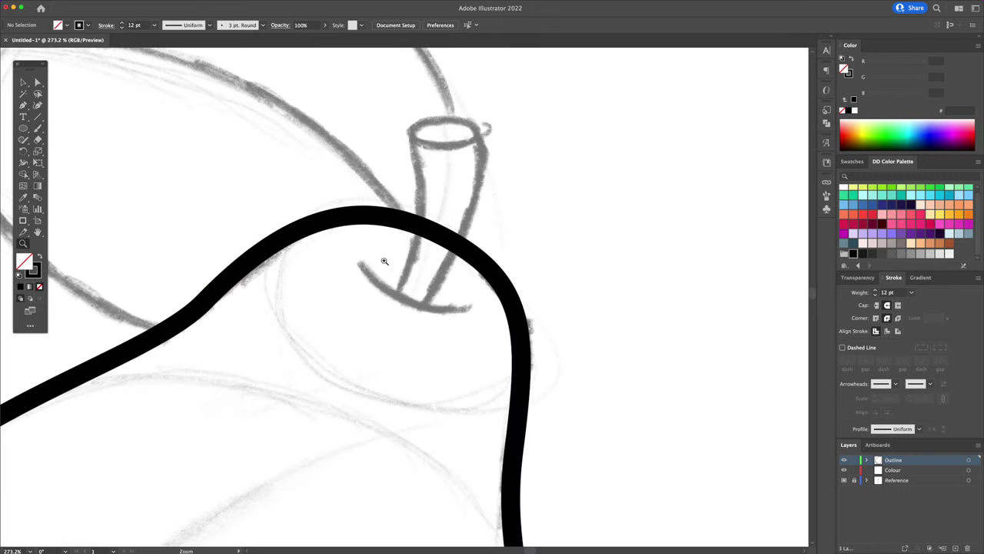
Draw a short line, bend it with the Curvature tool, and fit it over the sketched dip at the stem's base
key(p)
click(307, 321)
click(423, 322)
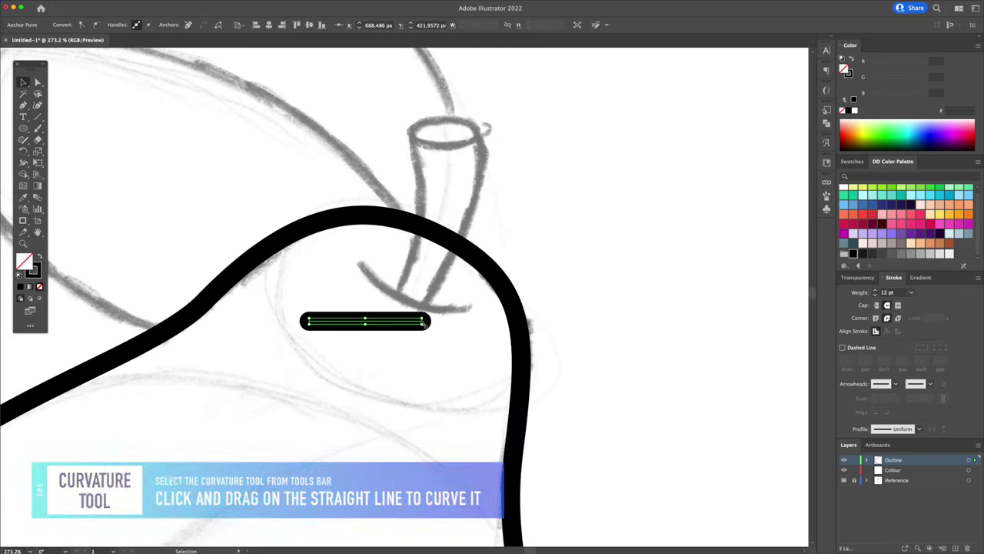
click(38, 106)
mouse_move(365, 323)
mouse_down()
mouse_move(365, 342)
mouse_move(461, 295)
mouse_move(473, 309)
mouse_up()
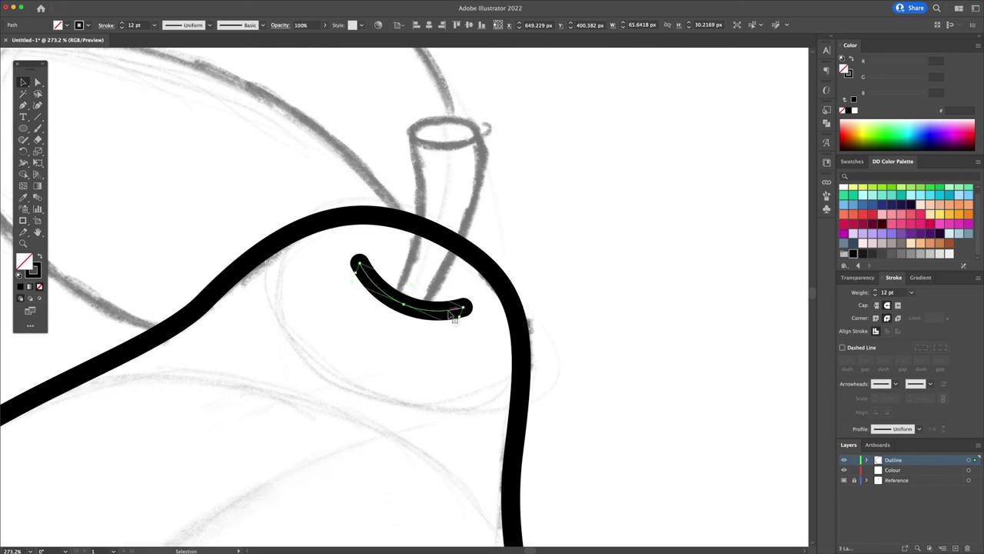
drag(454, 314, 459, 312)
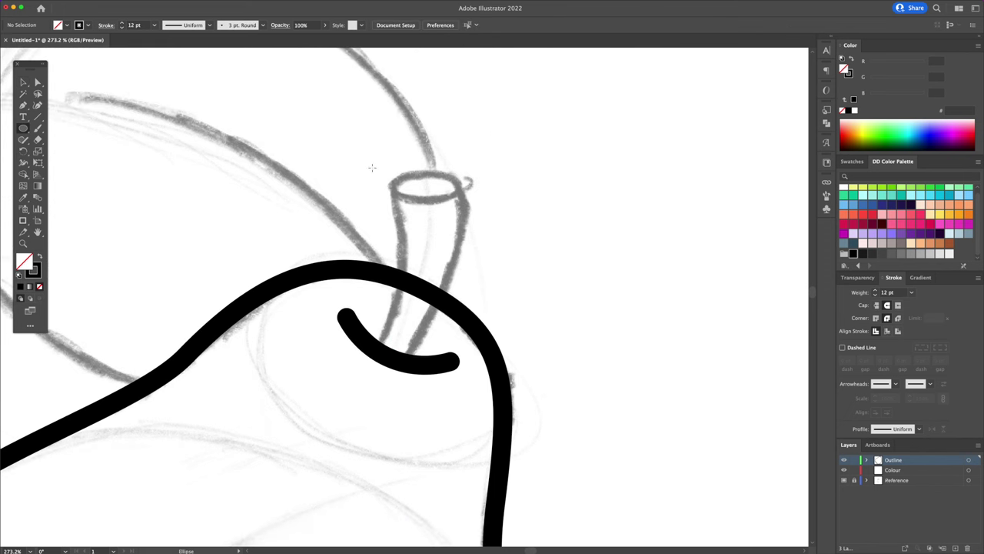
Draw a flat ellipse over the stem's top and join both its ends to the curved dip line with straight Pen lines
drag(372, 168, 472, 203)
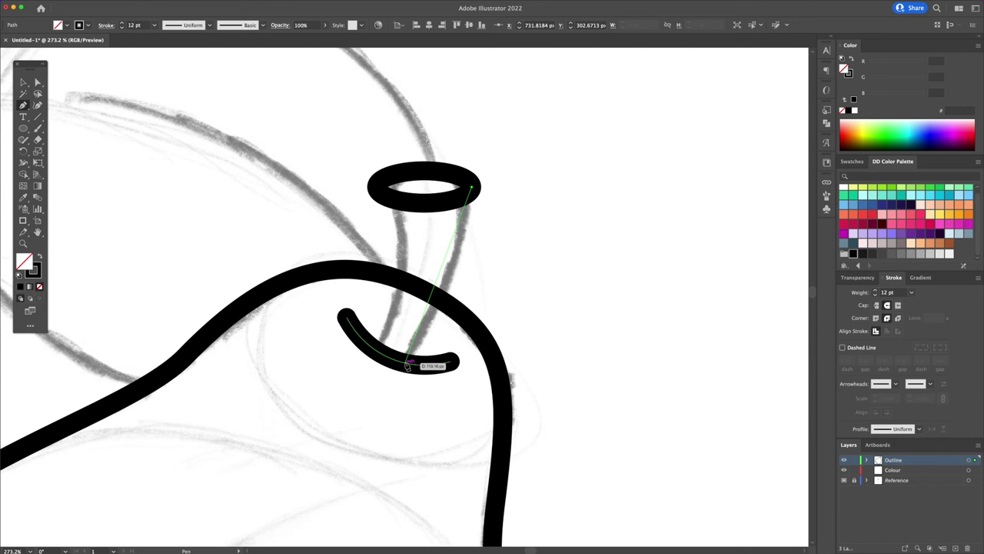
click(405, 363)
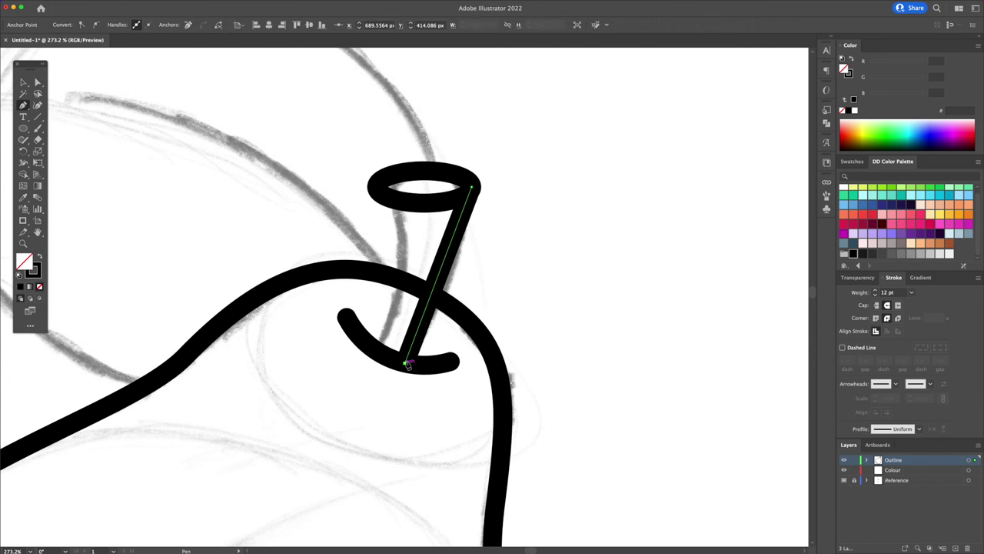
key(v)
key(p)
click(376, 187)
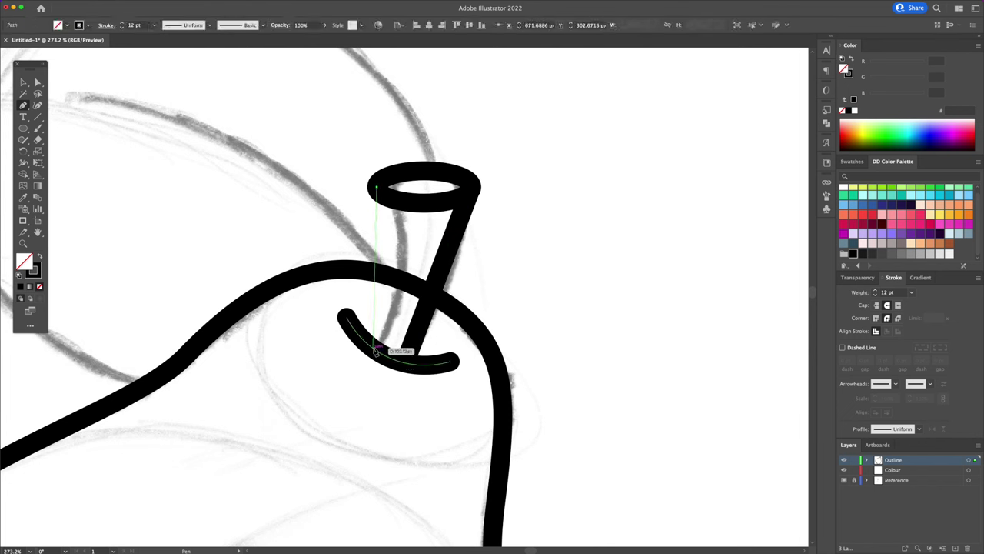
click(376, 350)
key(v)
Bend the stem's left and right side lines with the Curvature tool to follow the sketch
click(38, 105)
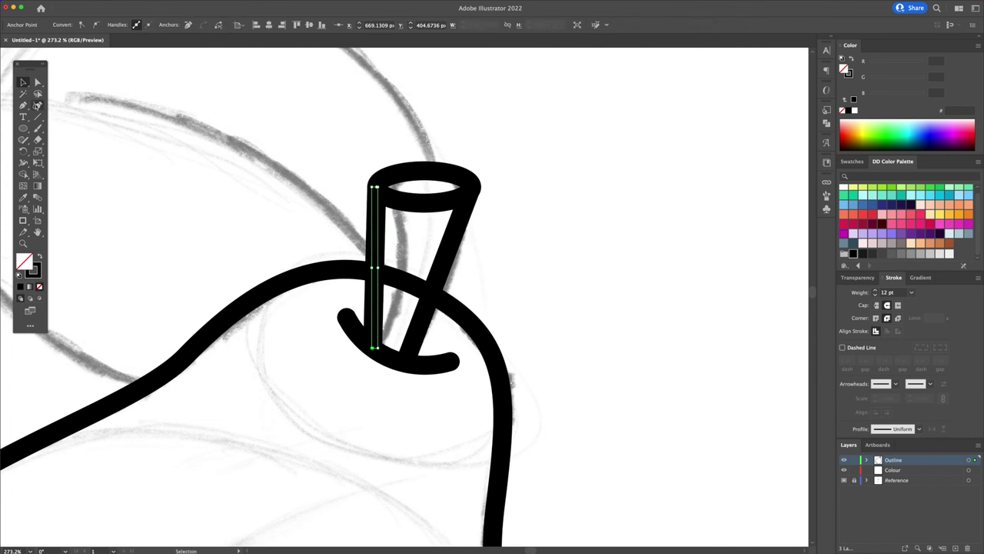
drag(374, 267, 392, 269)
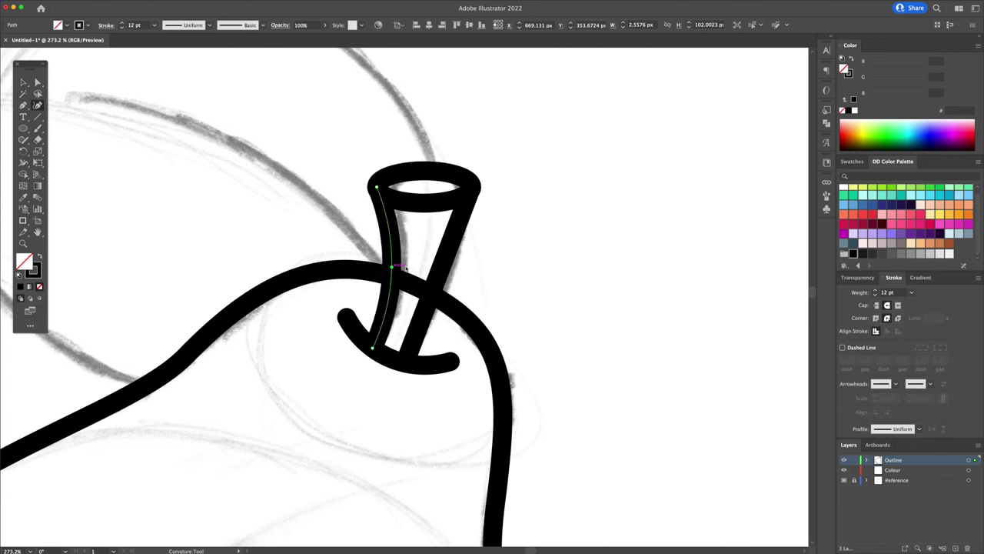
click(444, 281)
drag(444, 282, 449, 284)
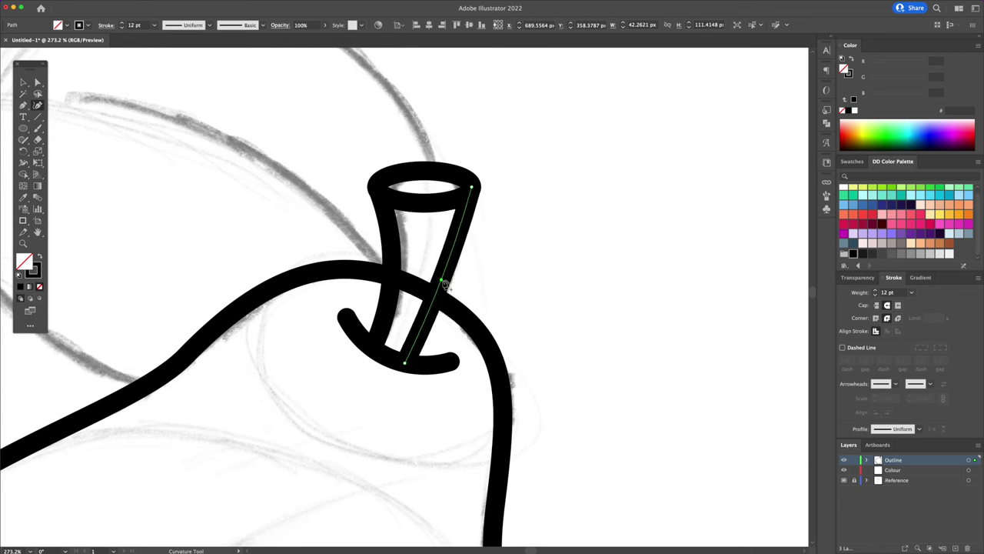
Draw the leaf's upper edge with the Pen tool from the stem's top along the sketch, extending past the leaf tip
key(v)
click(555, 327)
key(z)
drag(559, 331, 446, 235)
key(p)
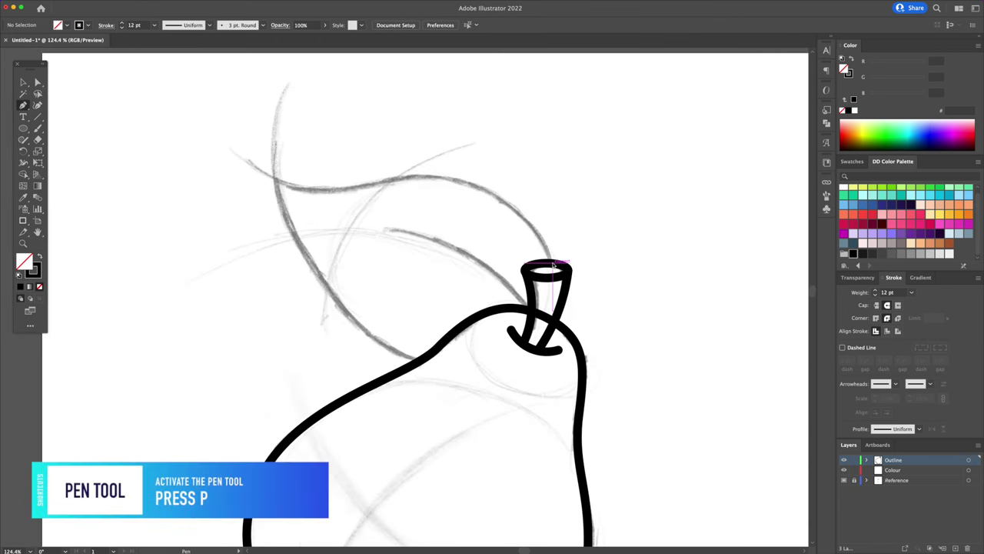
click(550, 263)
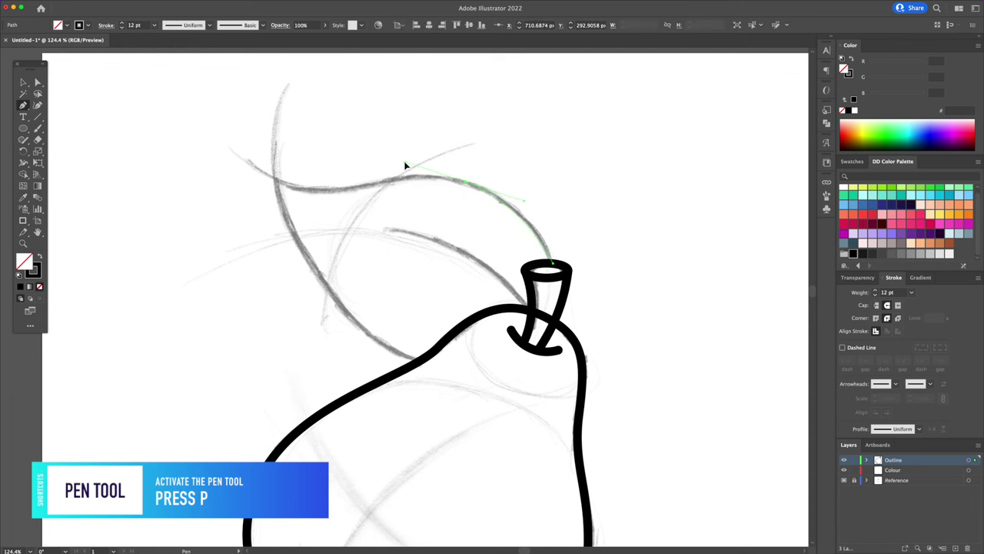
drag(396, 165, 395, 164)
scroll(315, 158, up, 5)
scroll(315, 158, left, 3)
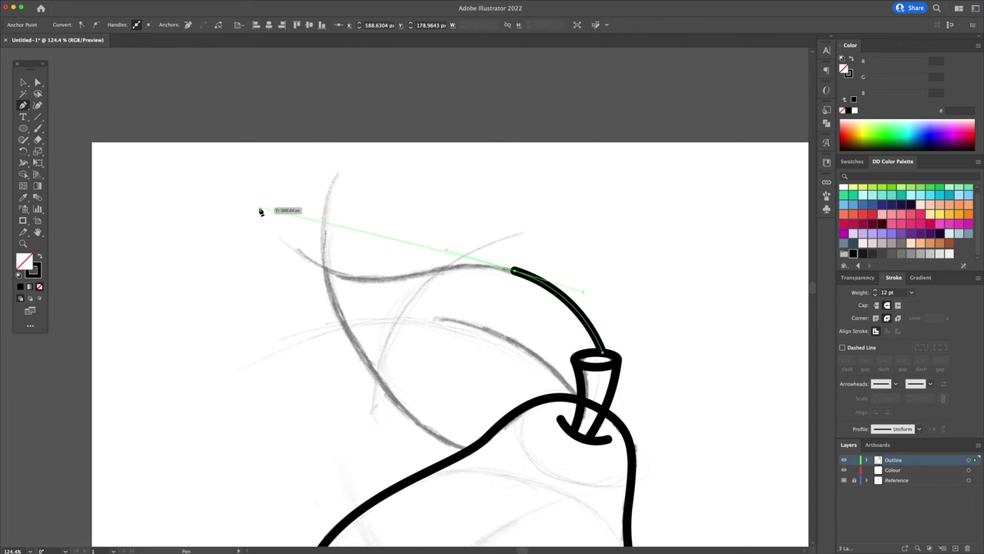
drag(259, 208, 190, 93)
key(v)
click(376, 322)
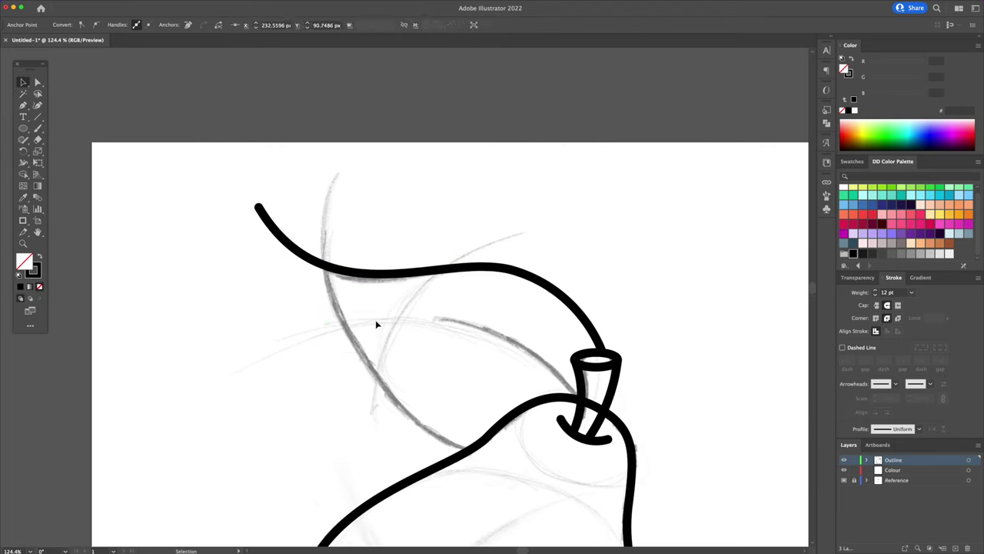
Draw a Pen line from above the leaf tip into the pear's shoulder and bend it with the Curvature tool along the leaf's lower edge
drag(394, 334, 333, 256)
key(p)
click(261, 160)
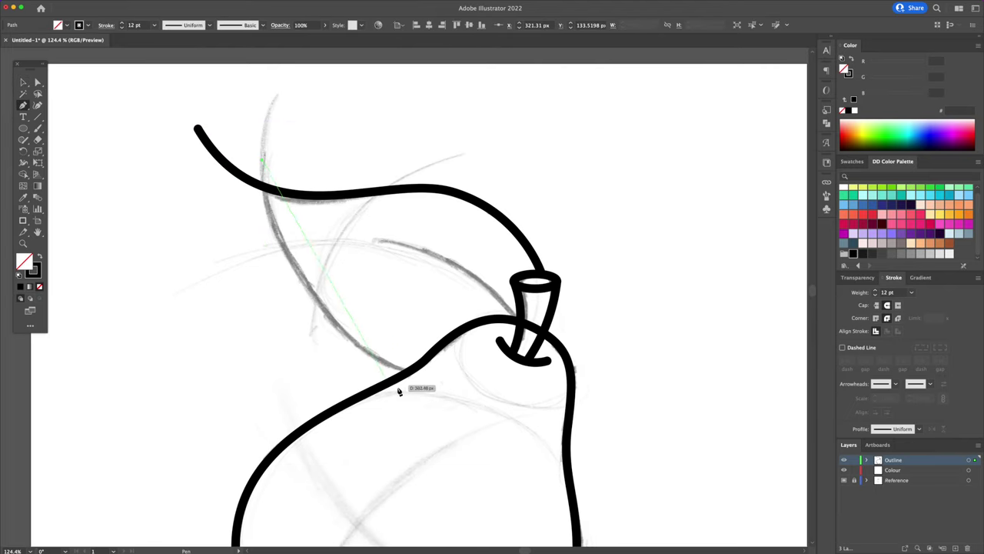
click(419, 383)
click(37, 105)
drag(363, 301, 298, 292)
key(v)
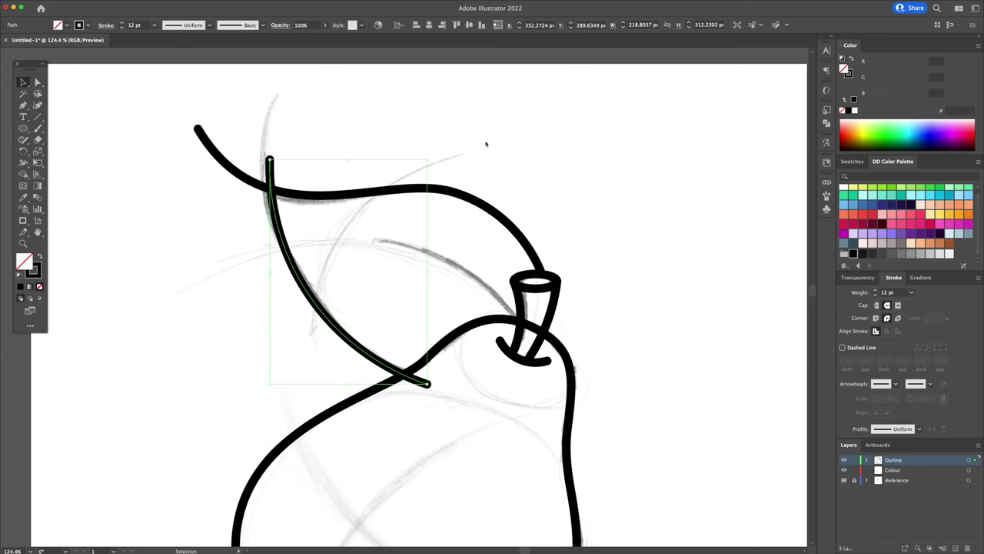
click(483, 148)
Draw the leaf's vein as a Pen line from the stem into the leaf and bend it with the Curvature tool to match the sketch
key(p)
click(518, 318)
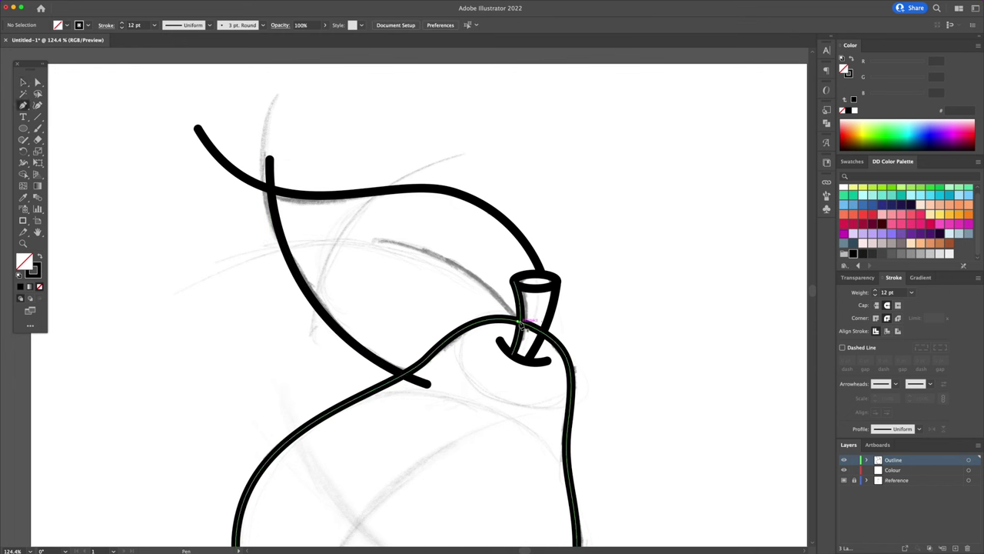
click(377, 241)
click(37, 106)
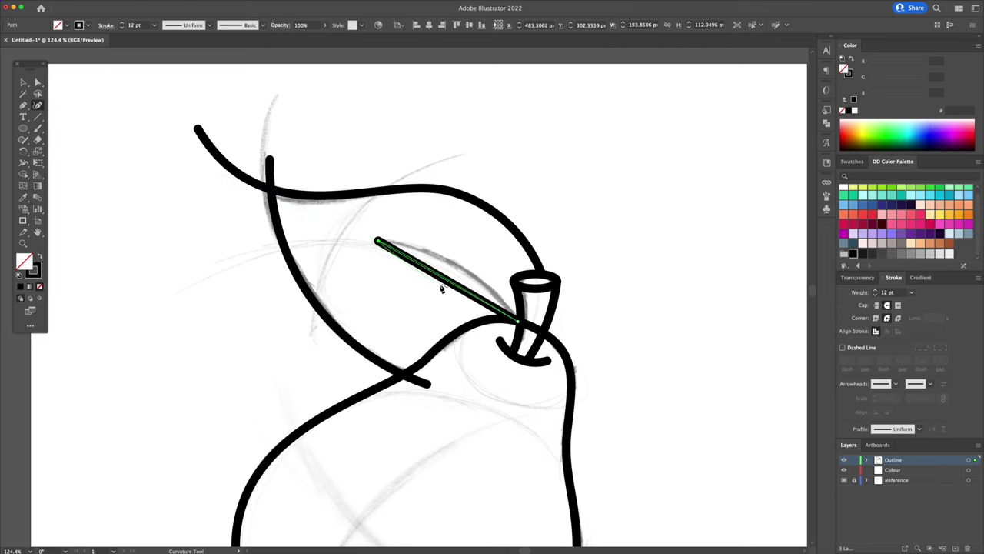
drag(443, 280, 463, 267)
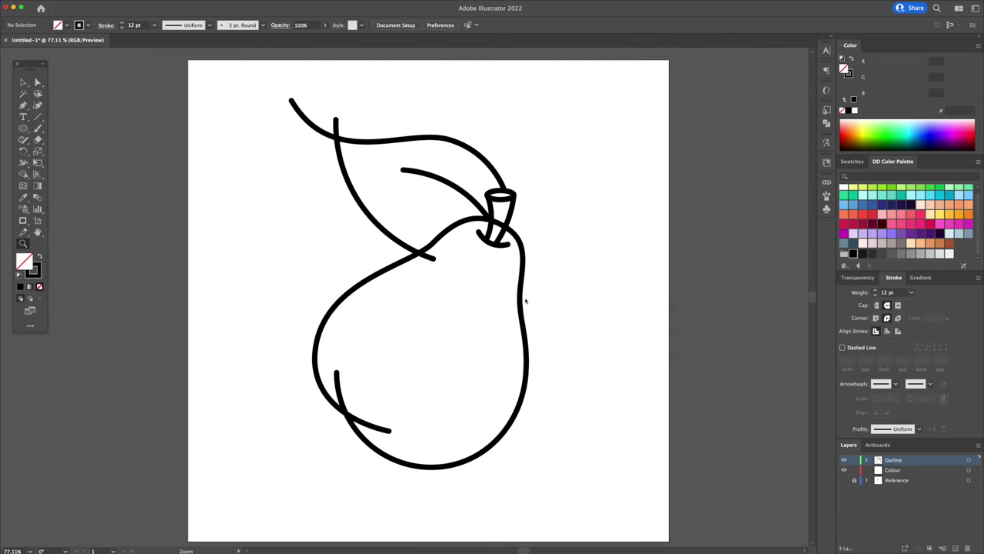
Remove the pear outline's overlapping end inside the body at the lower left with the Shape Builder tool
click(339, 431)
key(v)
click(354, 384)
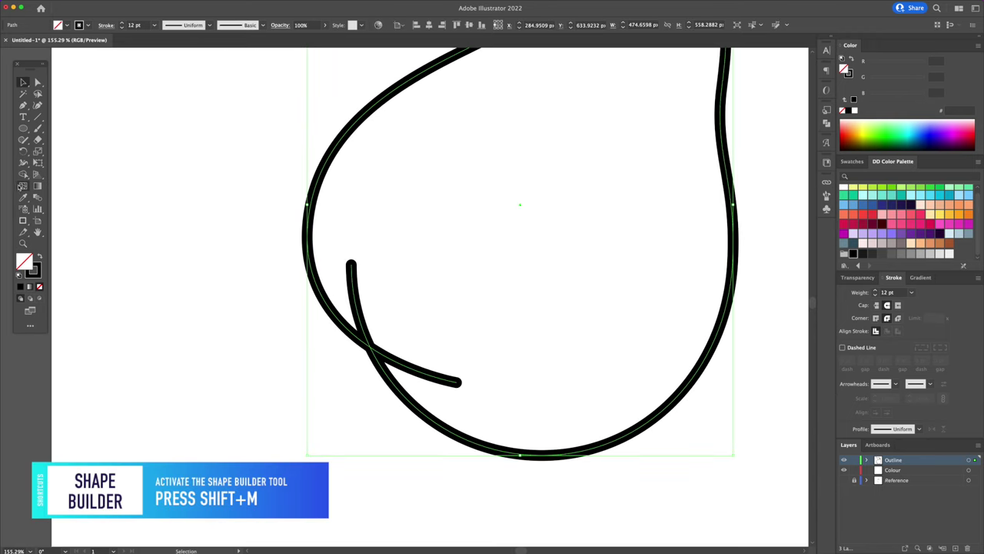
click(23, 175)
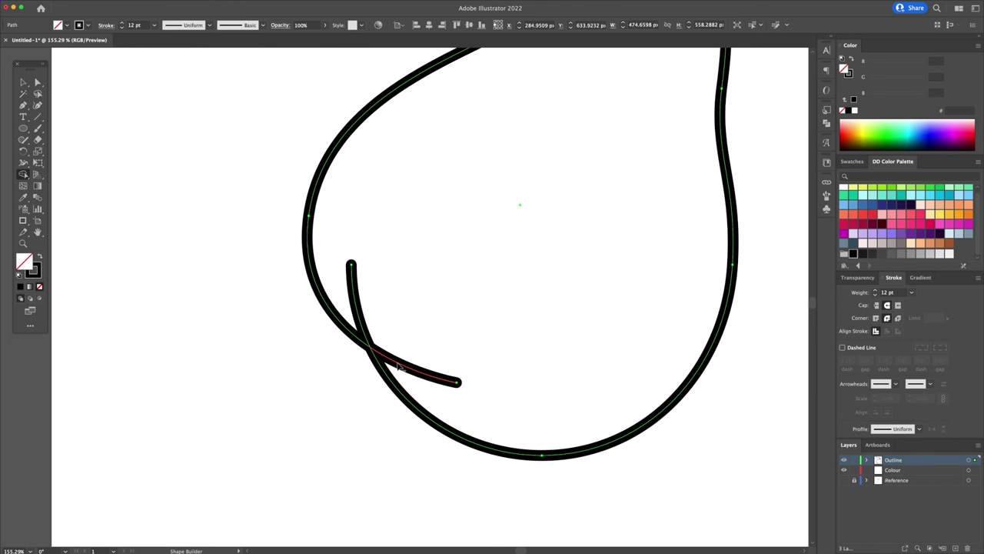
alt+click(397, 366)
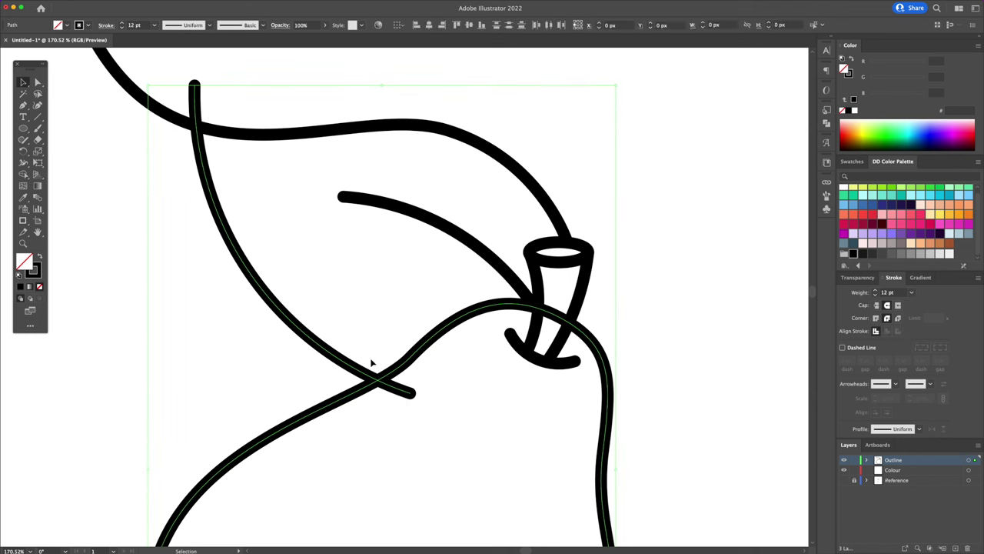
Trim the leaf line's end inside the pear and both overhanging ends at the leaf tip with the Shape Builder tool
key(shift+m)
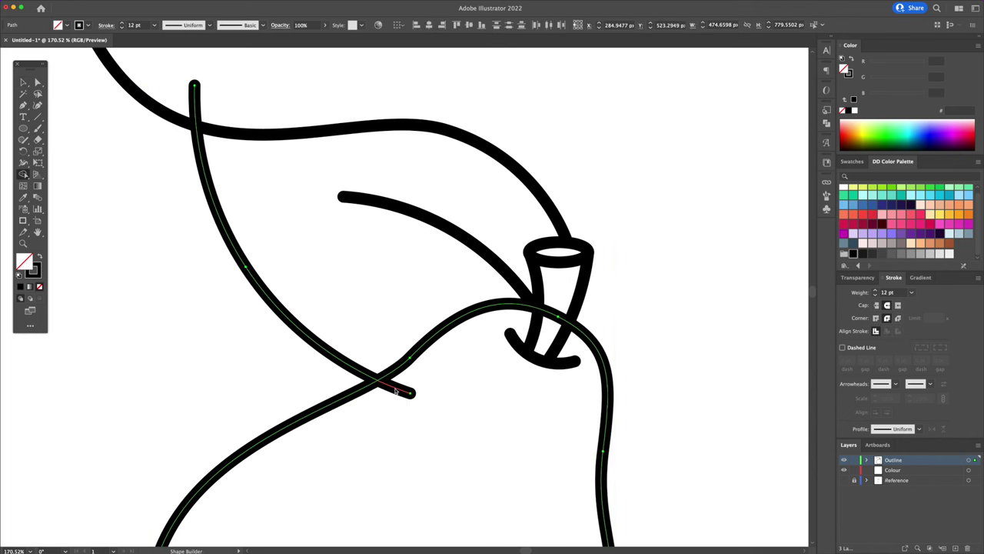
alt+click(394, 390)
key(v)
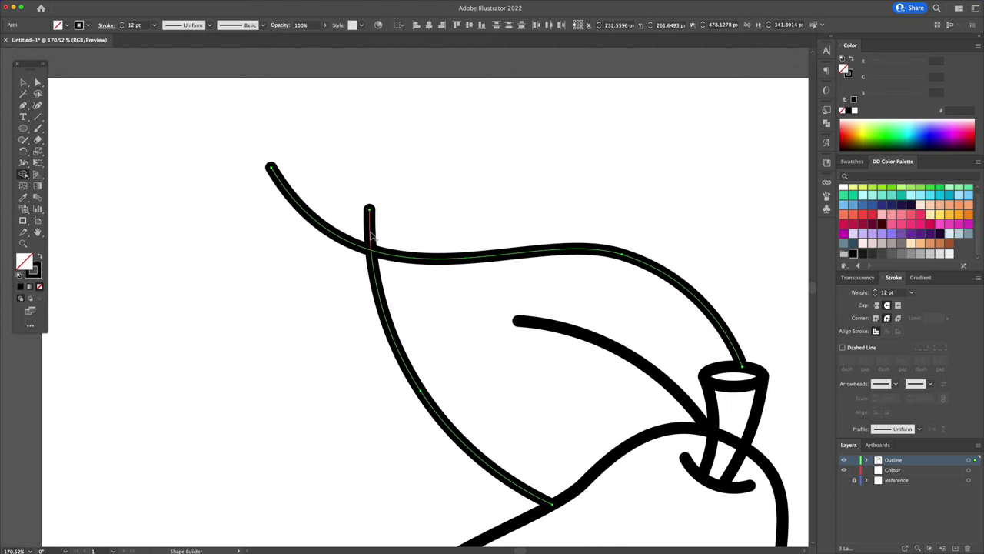
alt+click(371, 235)
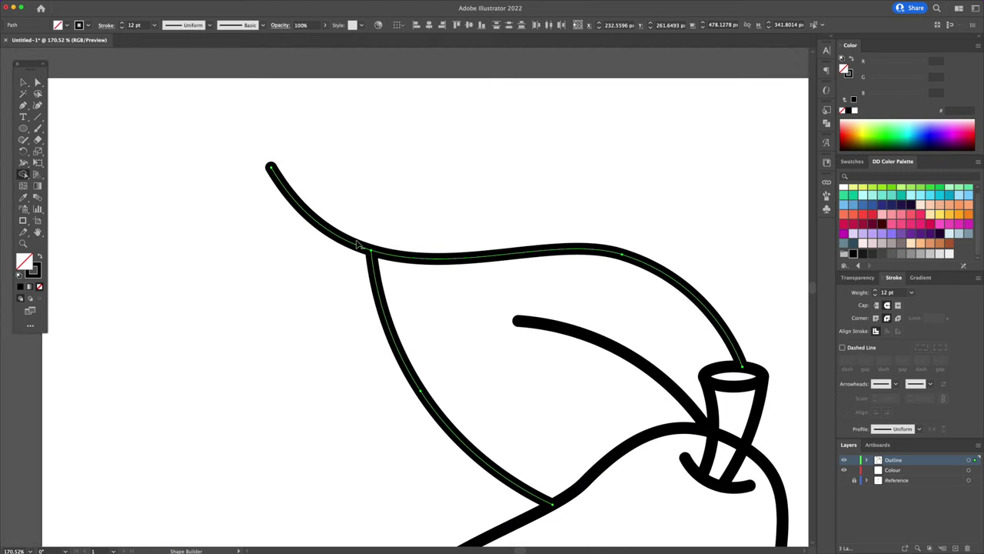
alt+click(355, 247)
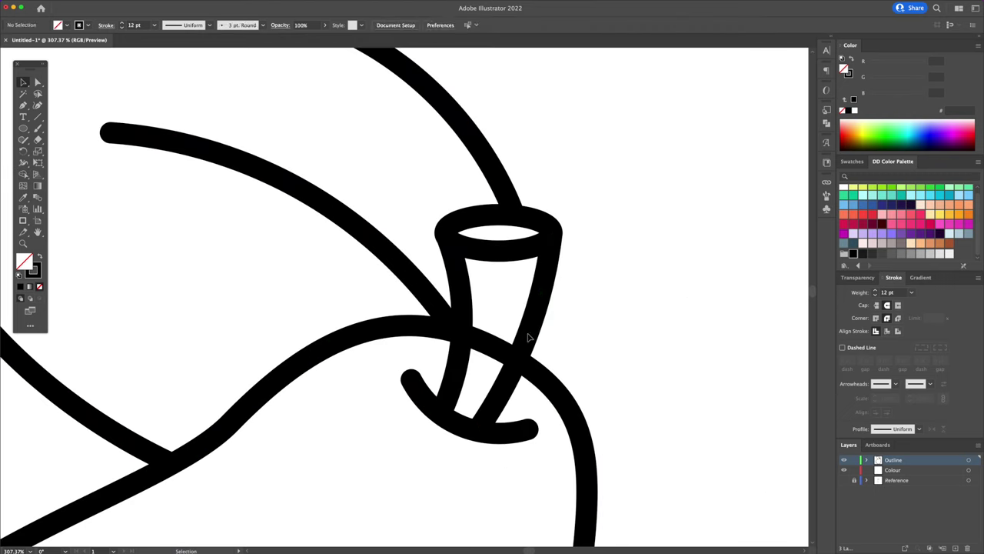
Remove the pear outline's segment between the stem's two side lines with the Shape Builder tool
click(528, 336)
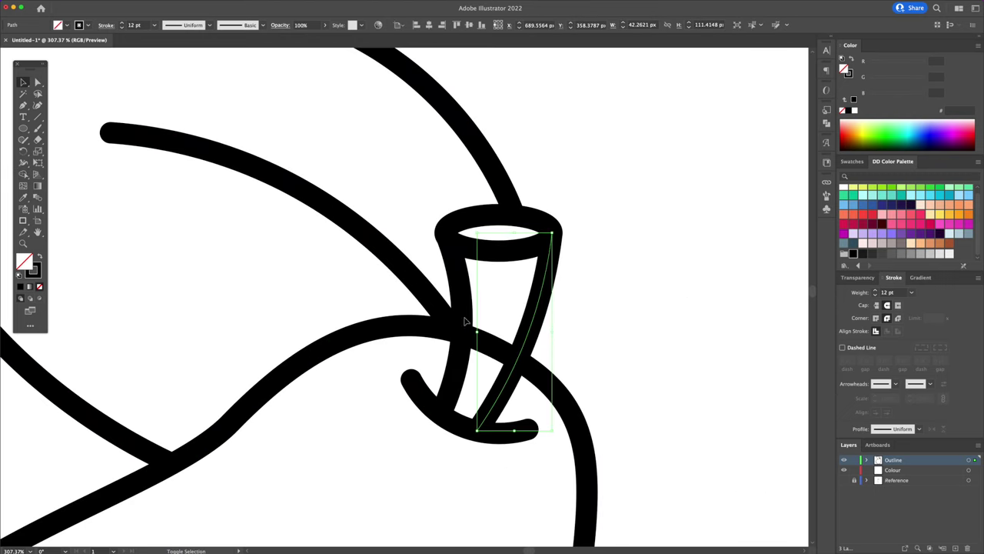
shift+click(464, 326)
shift+click(493, 350)
key(shift+m)
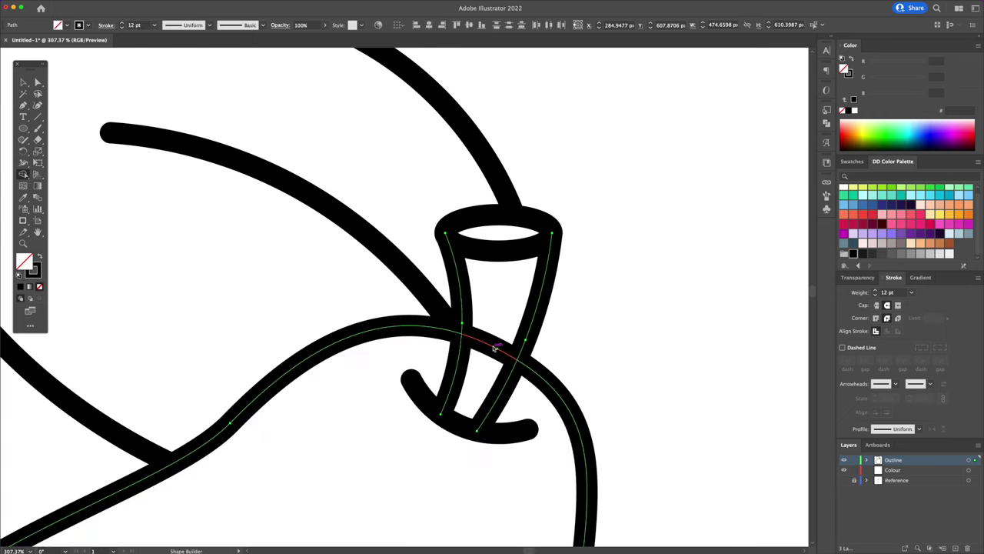
alt+click(495, 348)
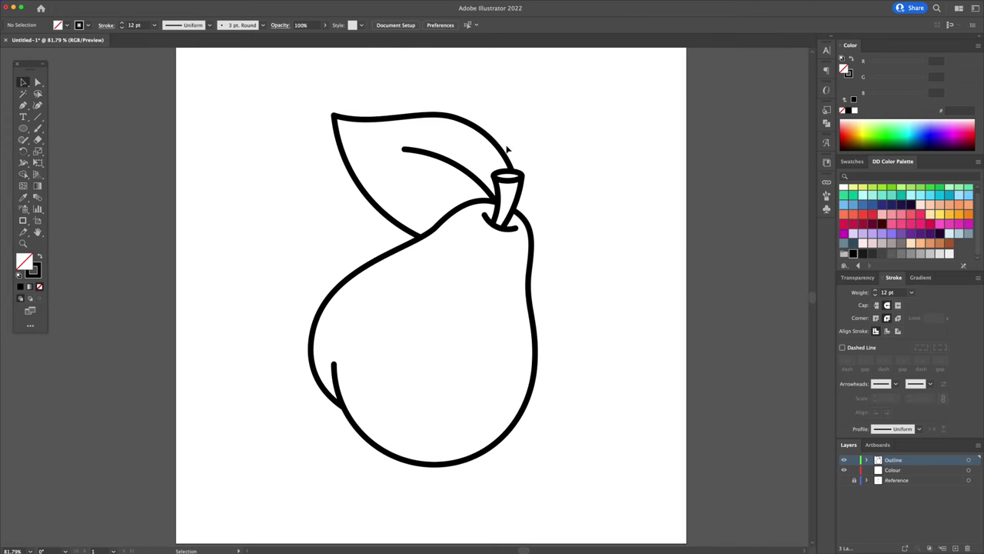
Add a width point along the leaf's vein with the Width tool and taper the vein's free end to a thin tip
scroll(507, 149, up, 4)
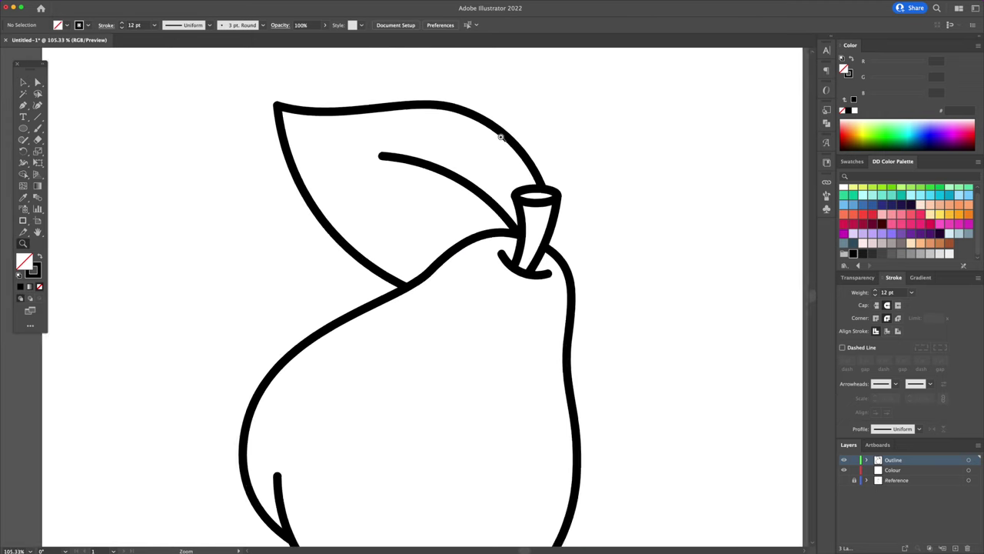
drag(488, 223, 444, 264)
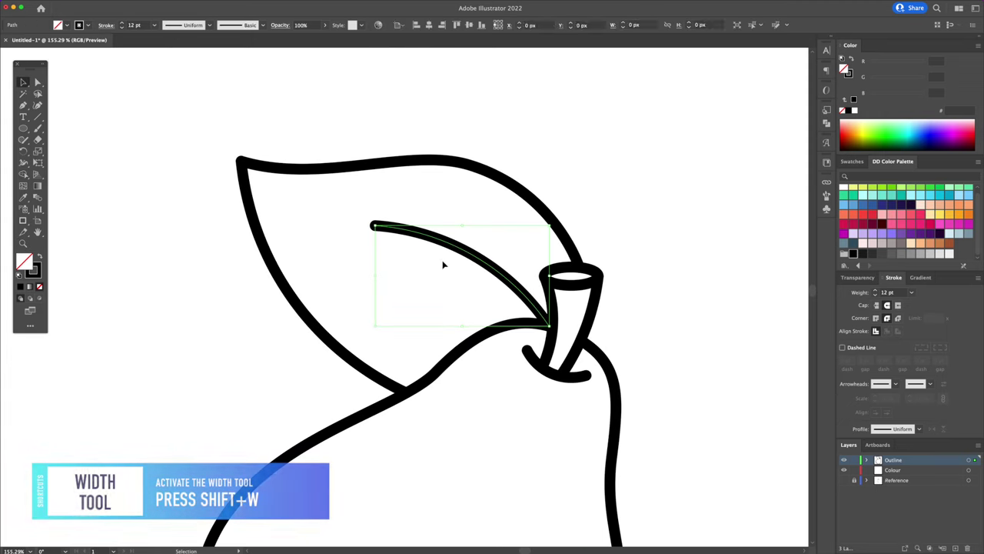
click(23, 164)
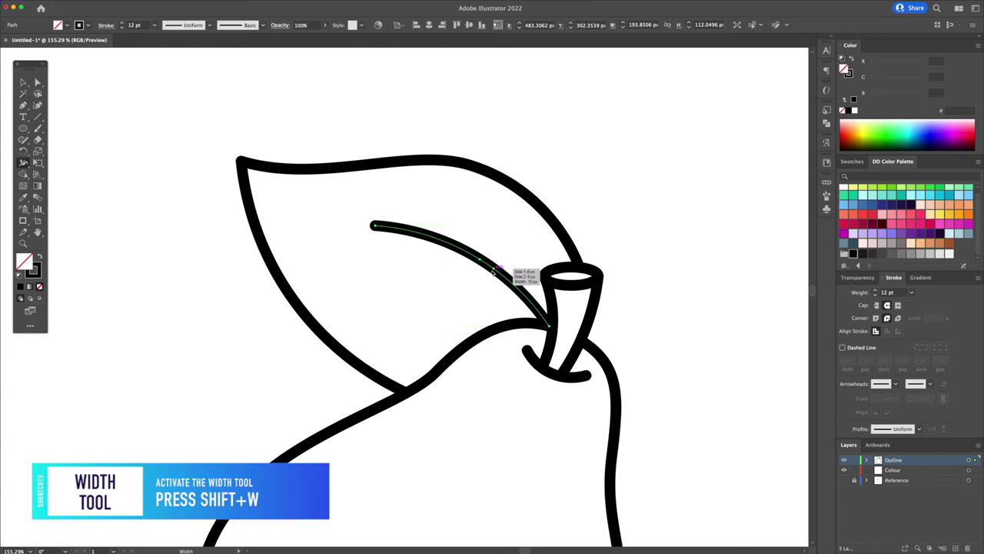
drag(493, 271, 491, 274)
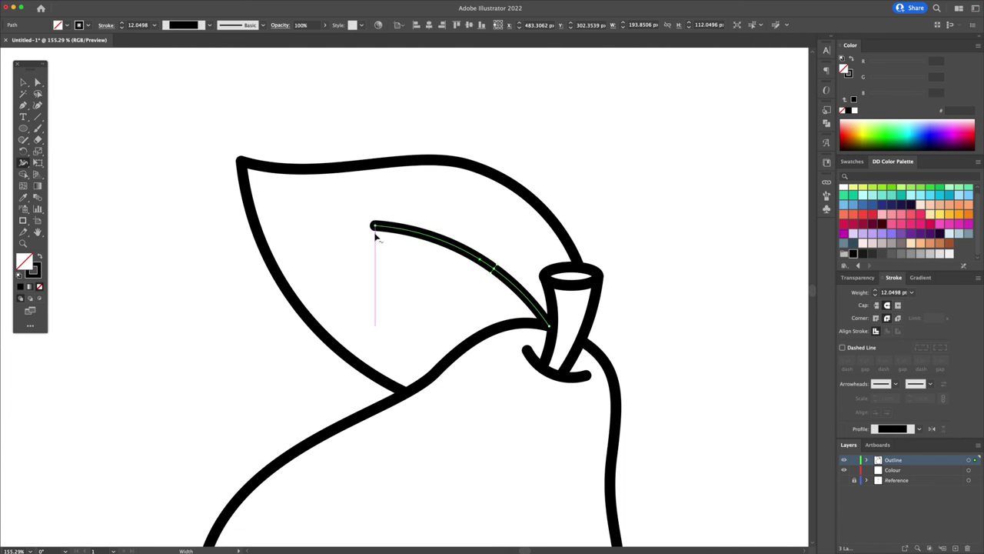
drag(376, 233, 375, 228)
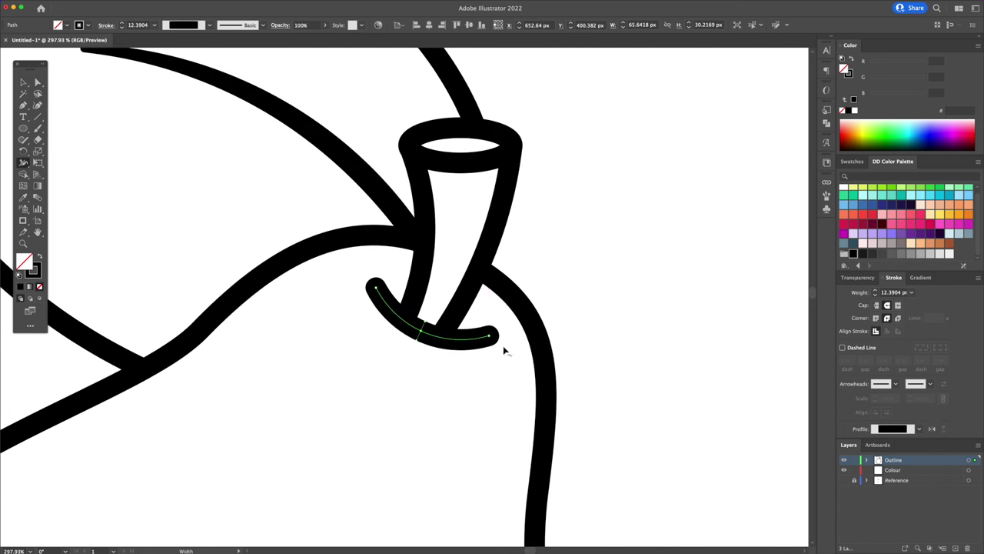
Taper both ends of the curved dip line under the stem and the upper end of the pear's lower-left crease with the Width tool
drag(491, 346, 492, 343)
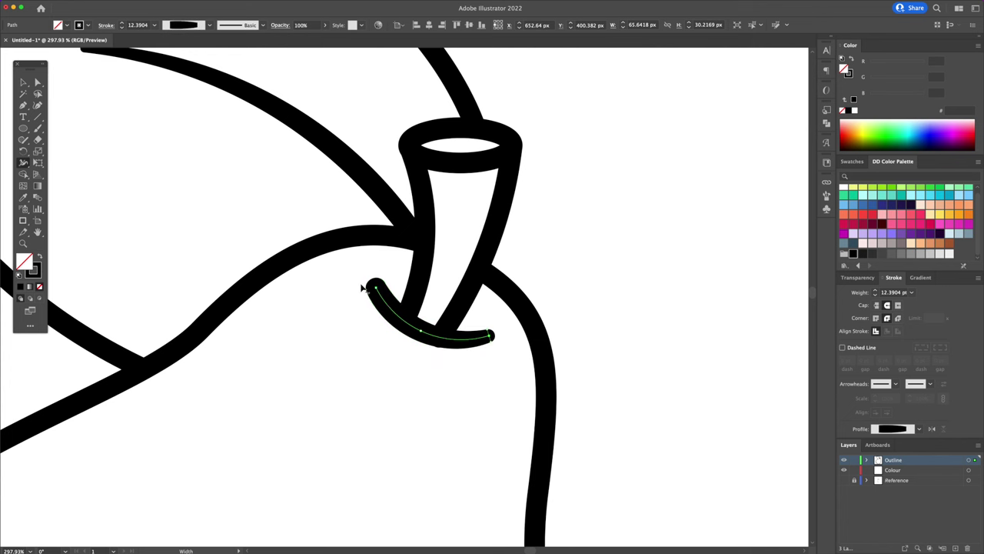
drag(368, 293, 377, 295)
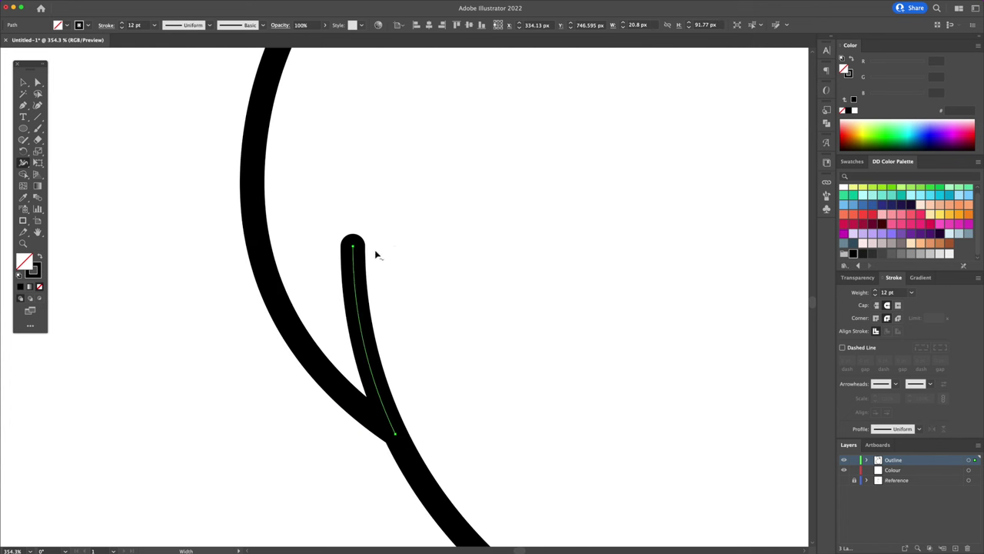
drag(379, 358, 390, 359)
drag(366, 246, 357, 246)
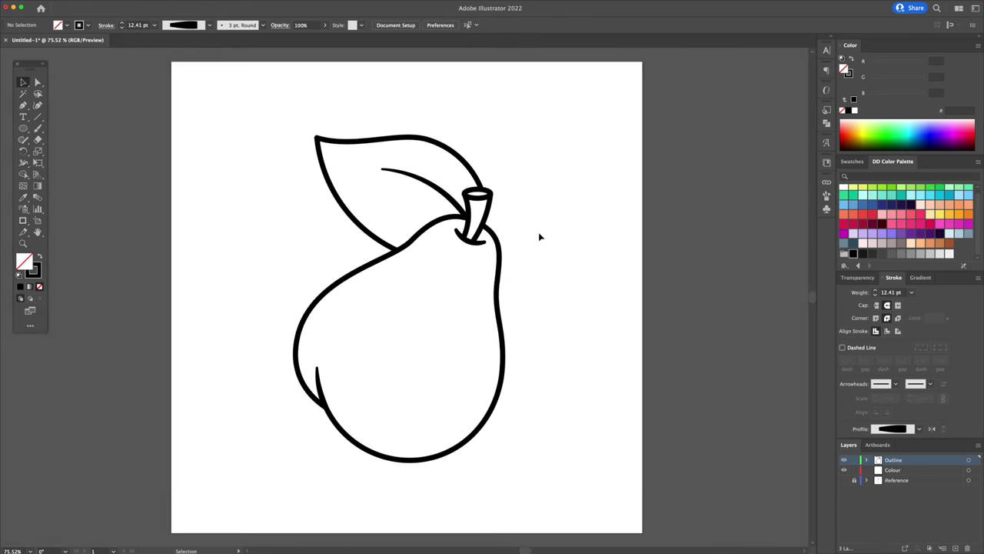
Copy all the outline artwork onto the Colour layer, and lock and hide the Outline layer
drag(554, 116, 281, 450)
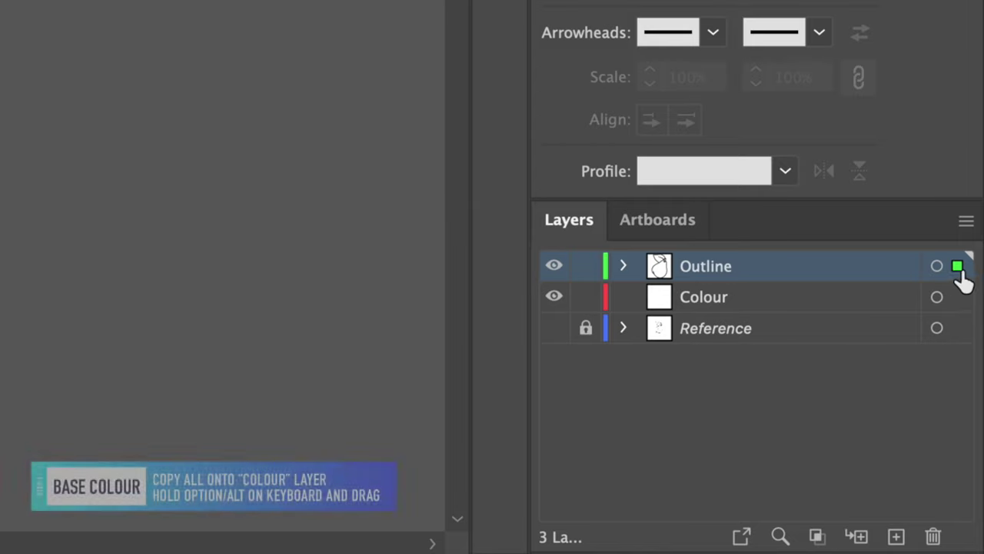
drag(958, 267, 958, 310)
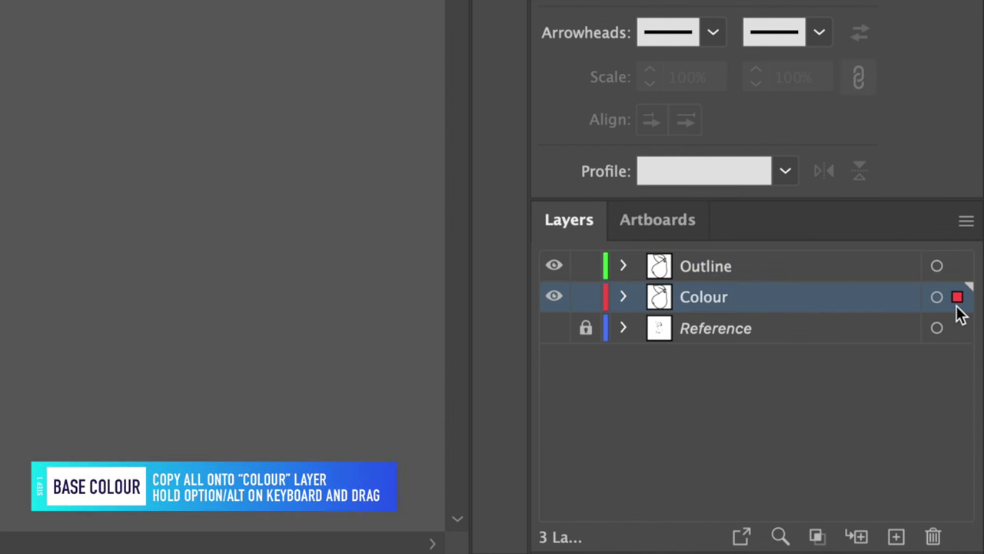
click(586, 266)
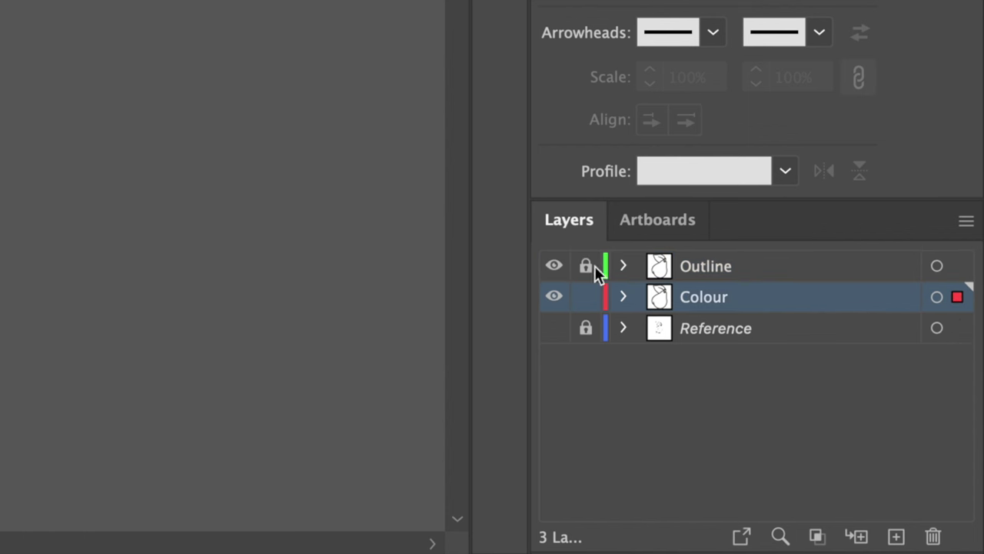
click(552, 266)
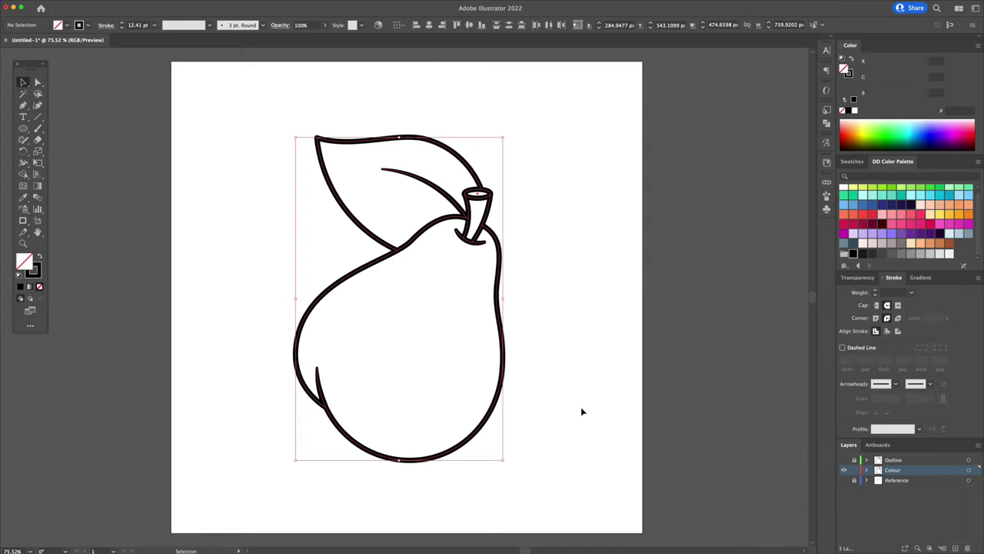
click(582, 411)
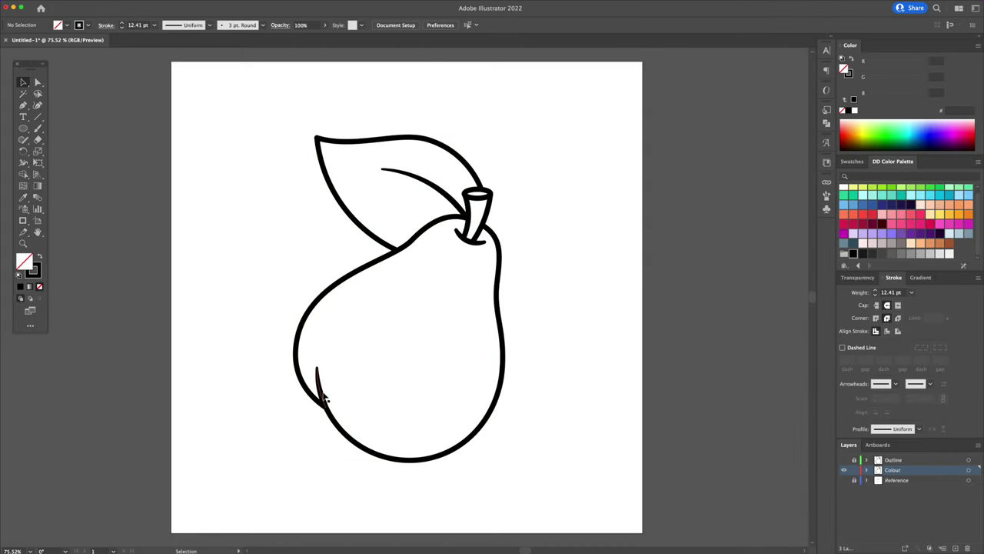
Delete the pear's lower-left crease and the leaf's vein from the copied artwork on the Colour layer
click(322, 394)
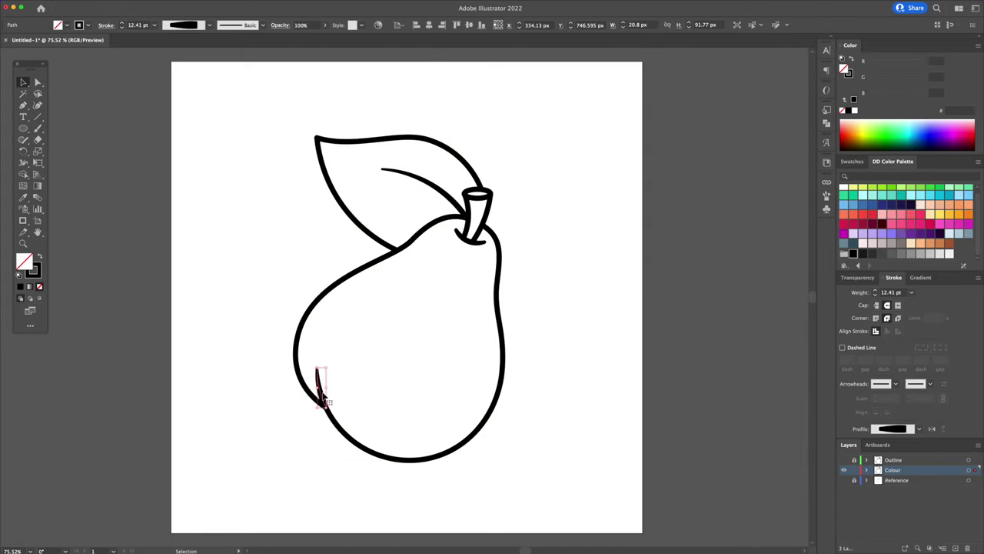
key(Delete)
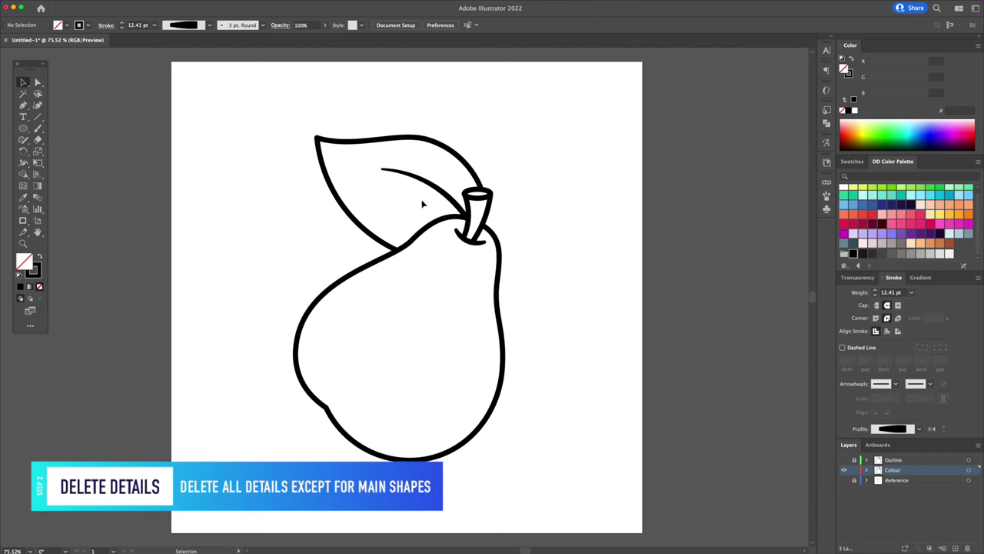
click(443, 192)
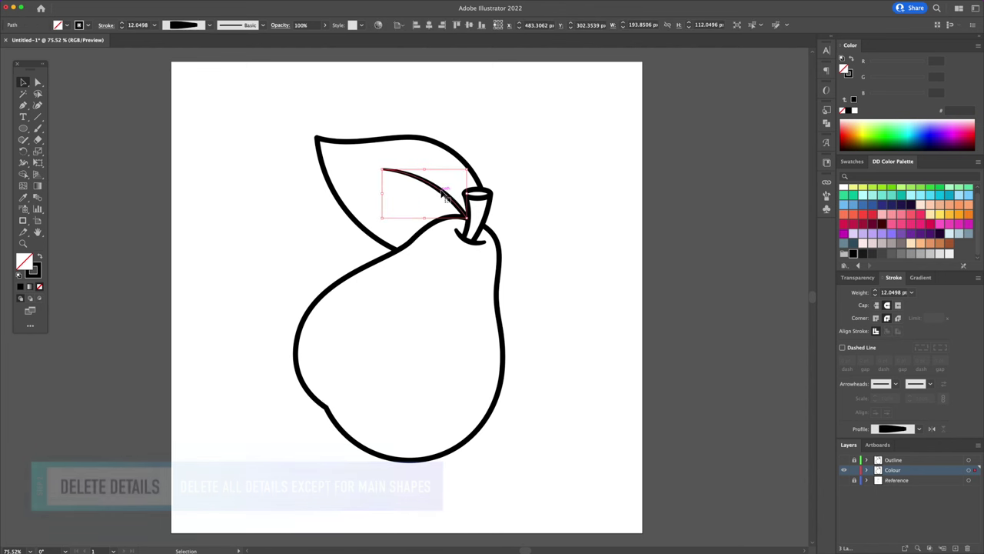
key(Delete)
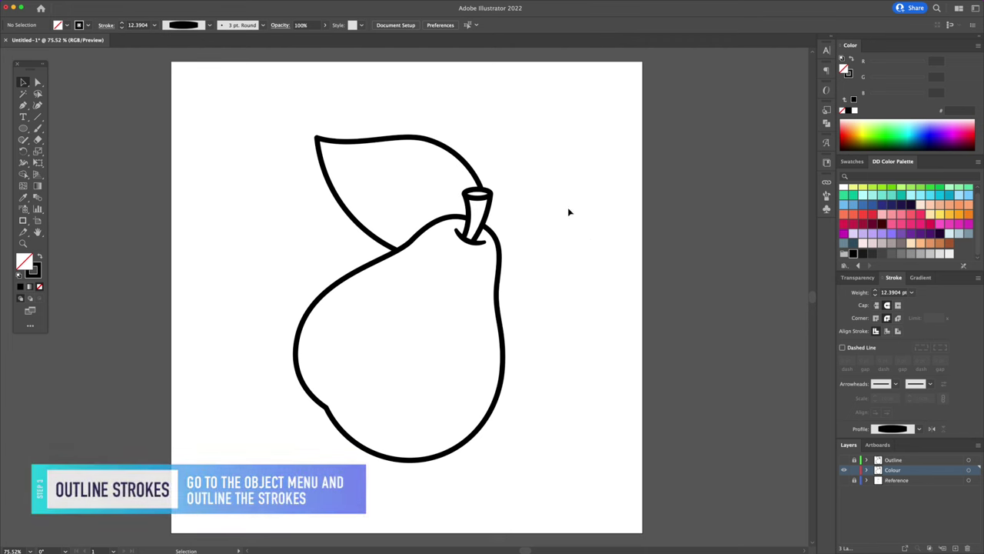
Select all the remaining pear, leaf and stem paths and convert them to filled shapes with Outline Stroke
drag(566, 146, 290, 456)
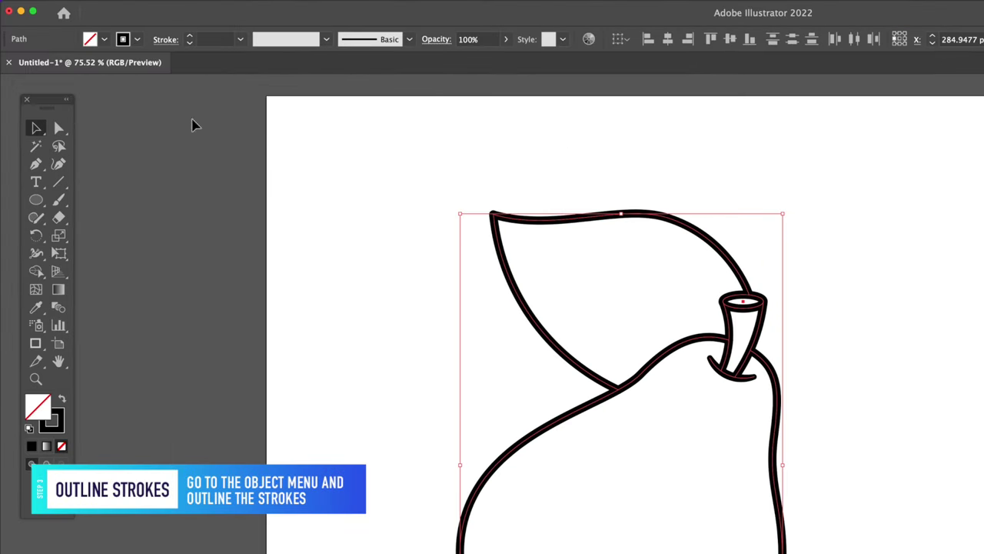
mouse_move(71, 2)
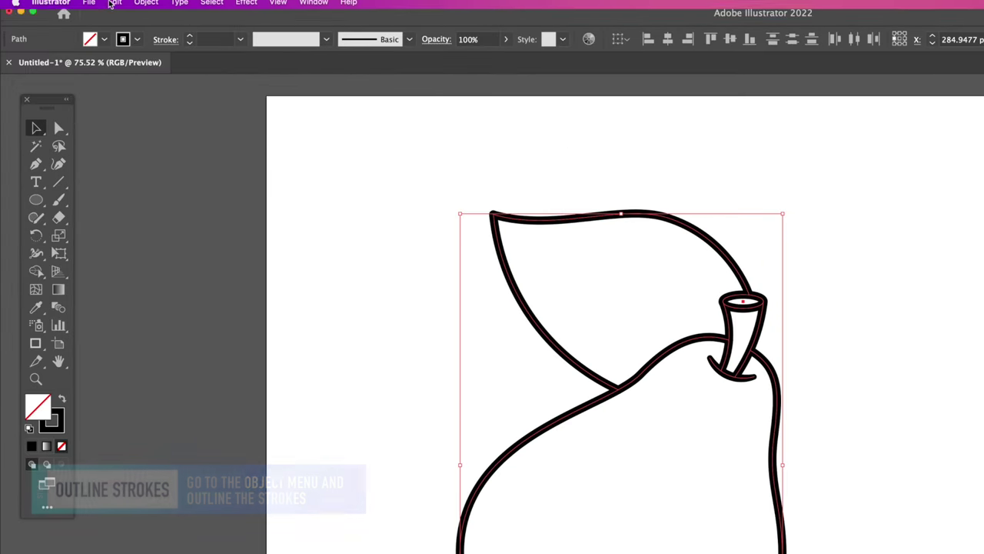
click(148, 8)
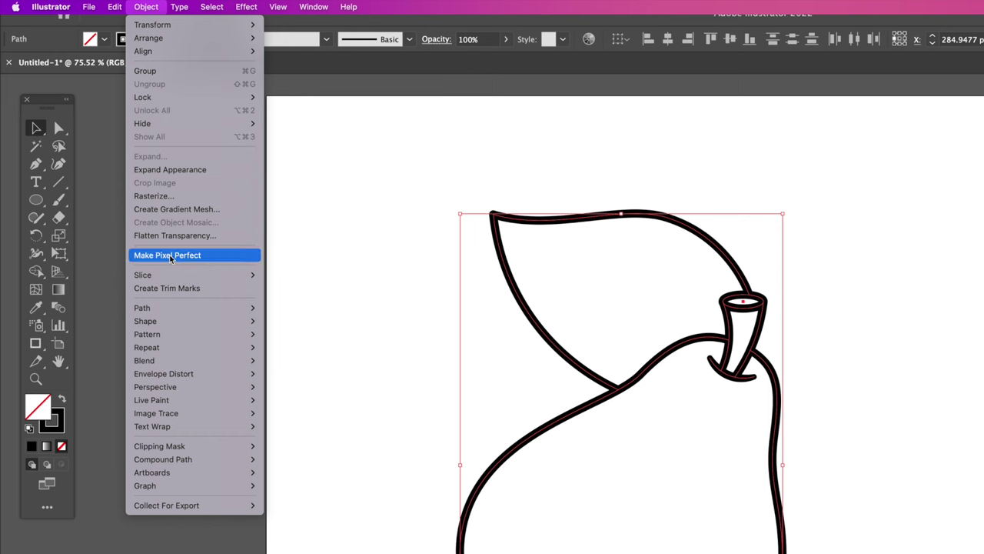
mouse_move(181, 323)
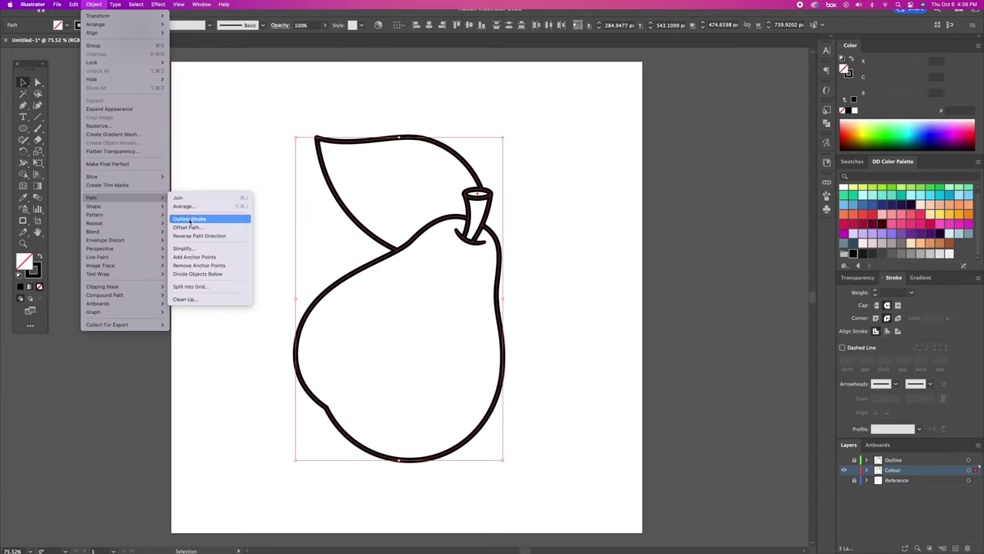
click(190, 220)
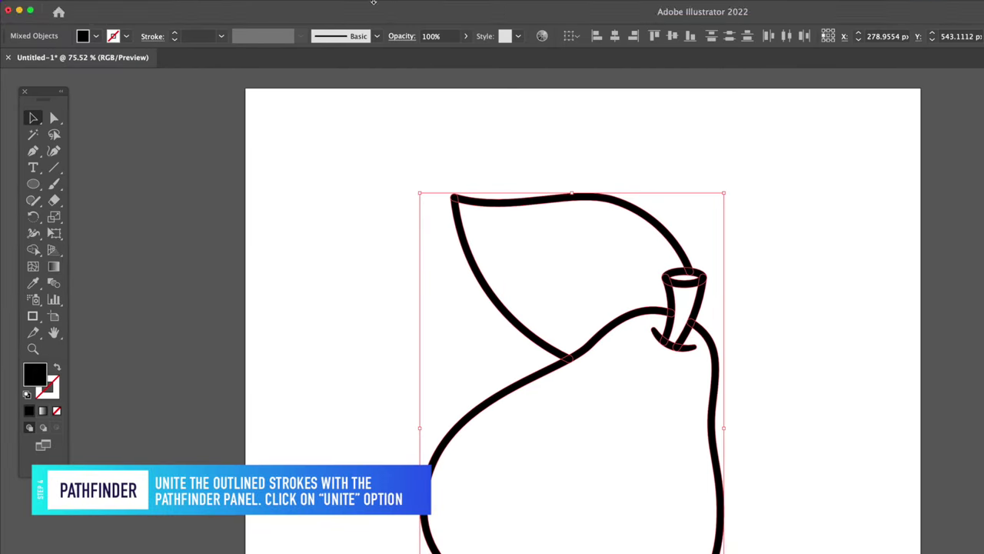
Merge the outlined strokes into a single shape with Pathfinder's Unite
mouse_move(221, 5)
click(284, 6)
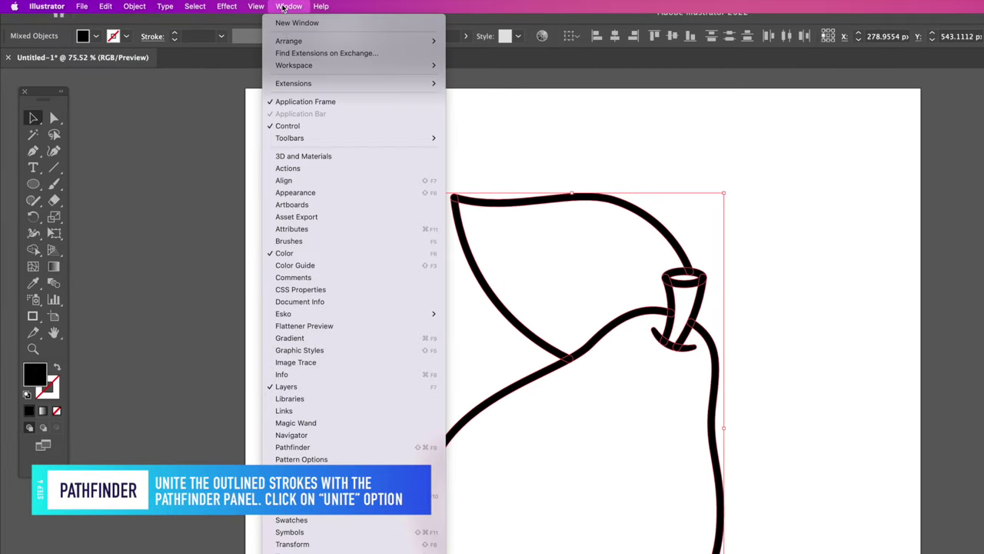
click(330, 449)
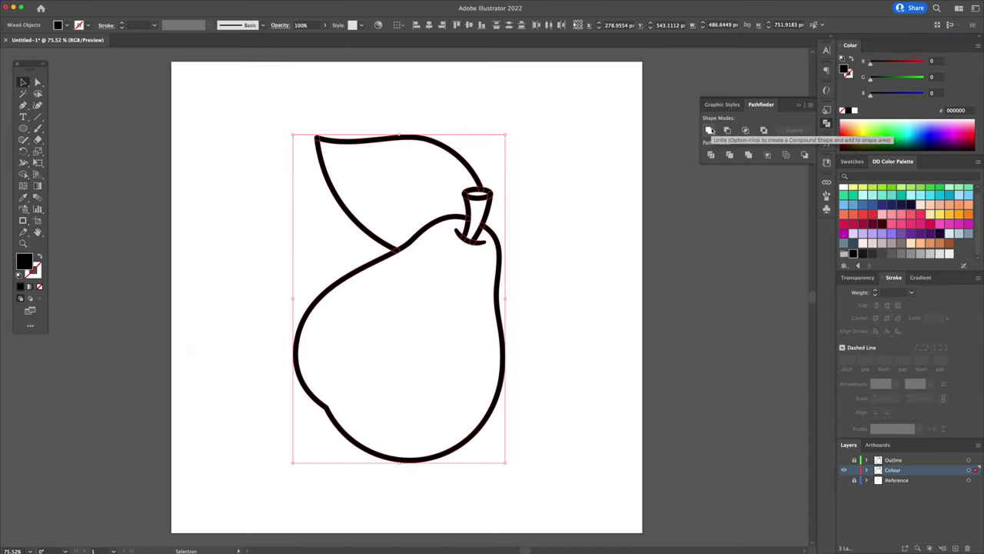
click(709, 131)
click(800, 105)
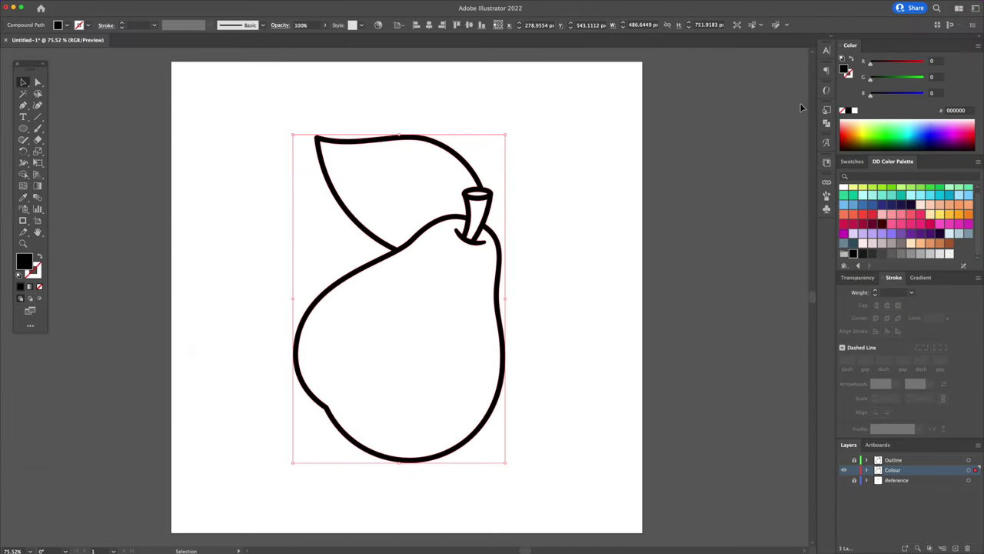
click(589, 161)
drag(500, 204, 507, 170)
key(a)
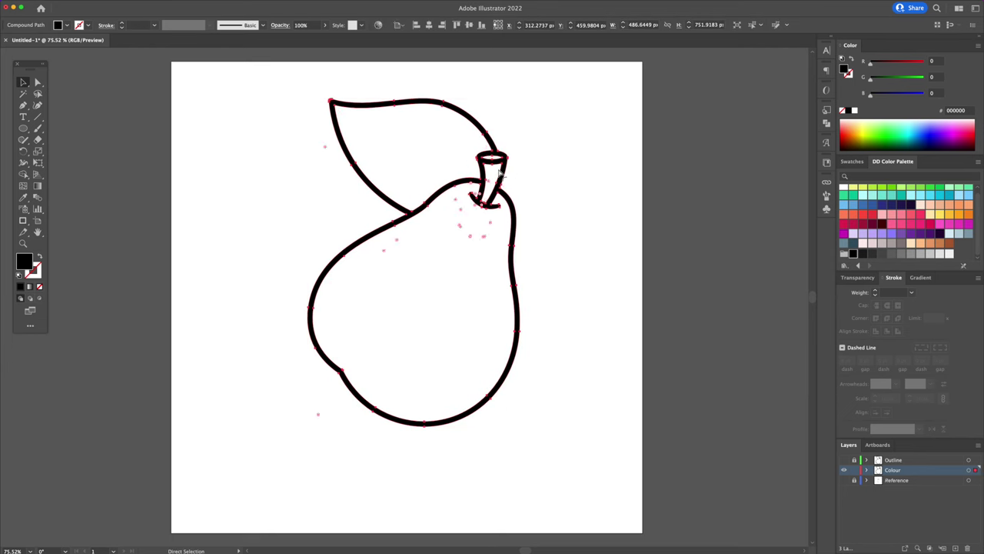
key(super+z)
Release the united outline's compound path and remove the outline shape, keeping the solid pear, leaf and stem shapes
click(496, 172)
click(475, 176)
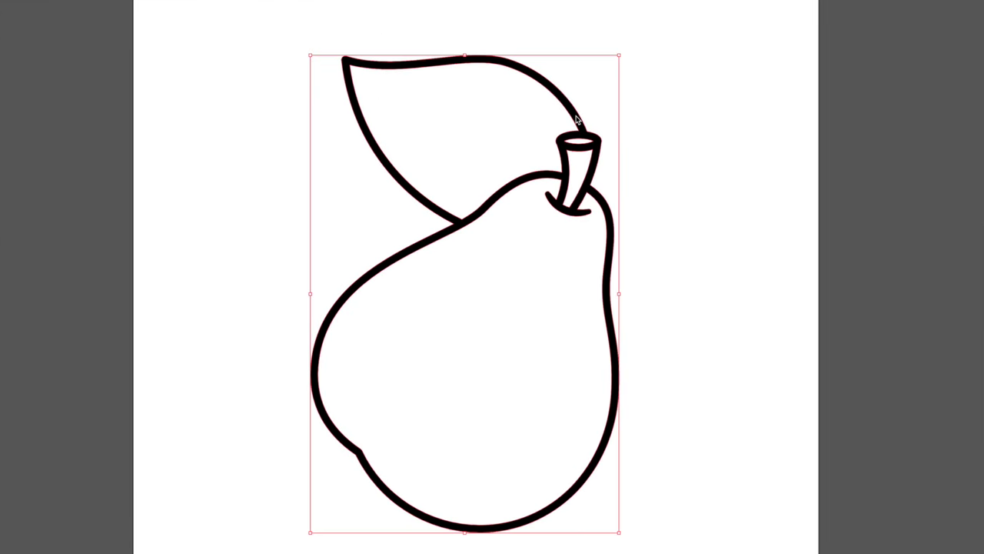
right_click(577, 120)
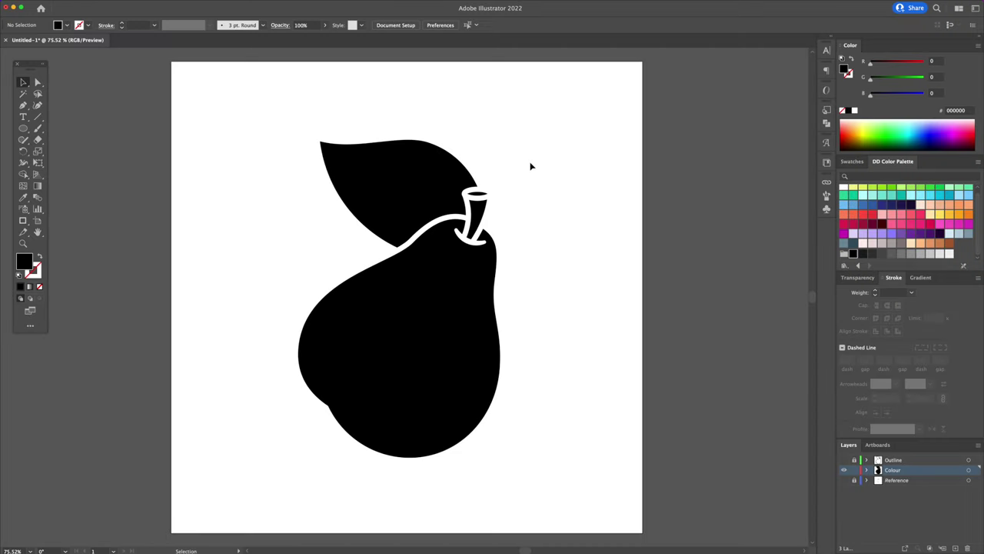
Fill all the solid shapes with light grey E6E6E6 and show the Outline layer again
drag(561, 114, 258, 463)
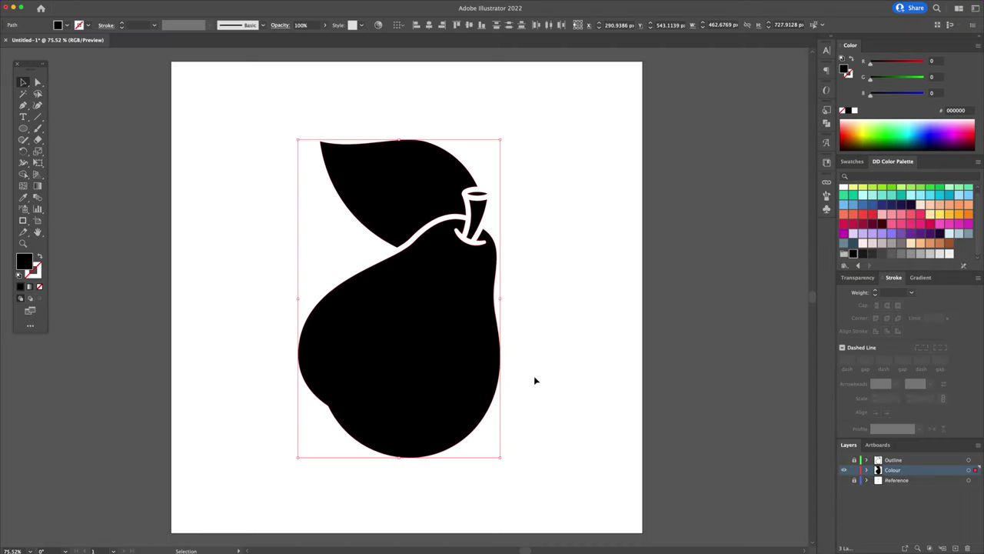
click(939, 254)
click(617, 272)
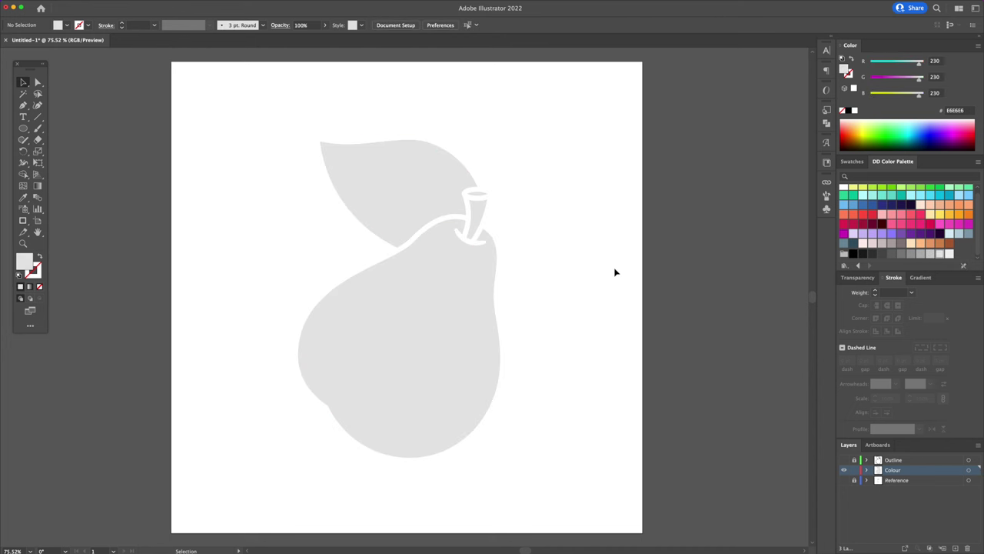
click(844, 459)
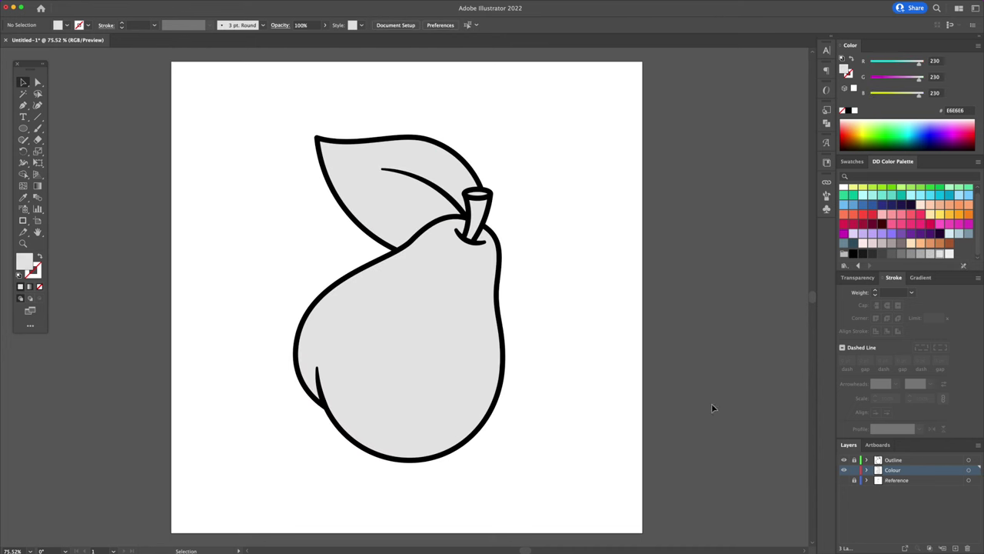
drag(454, 326, 639, 324)
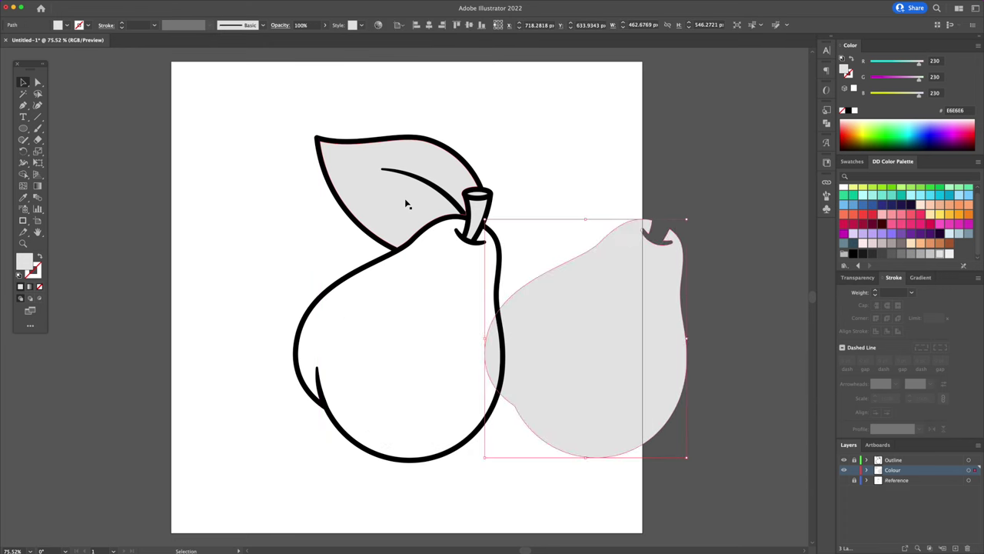
drag(407, 202, 245, 196)
drag(480, 220, 567, 221)
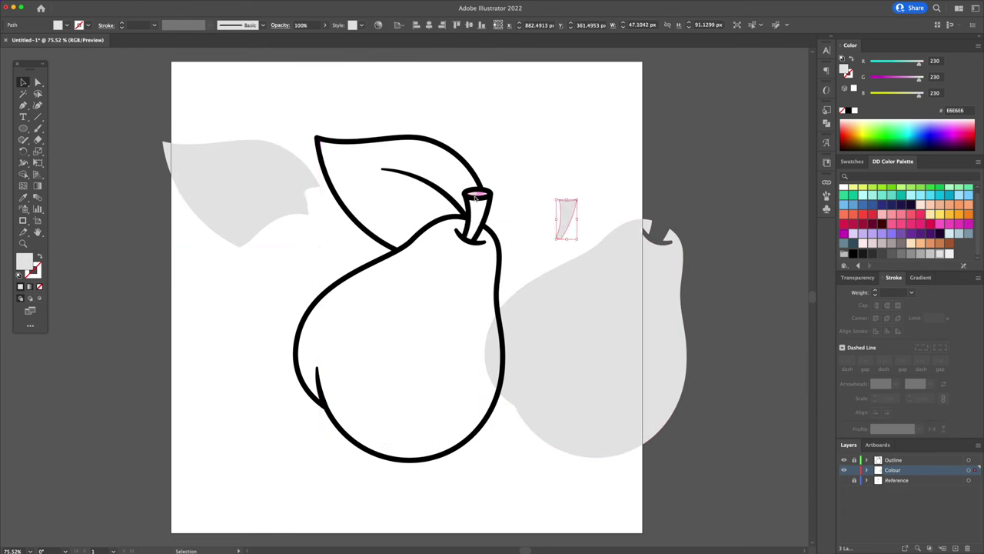
drag(476, 196, 477, 102)
key(super+z)
key(super+z)
key(super+z)
key(super+z)
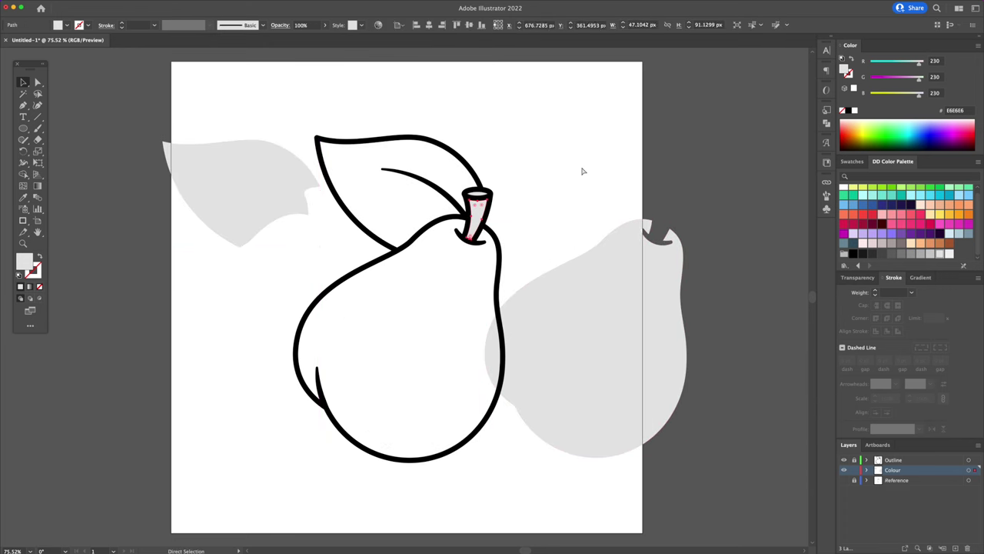
click(582, 170)
Fill the stem and its top ellipse with the darkest brown from the DD Color Palette's skin-and-brown row
scroll(538, 202, up, 2)
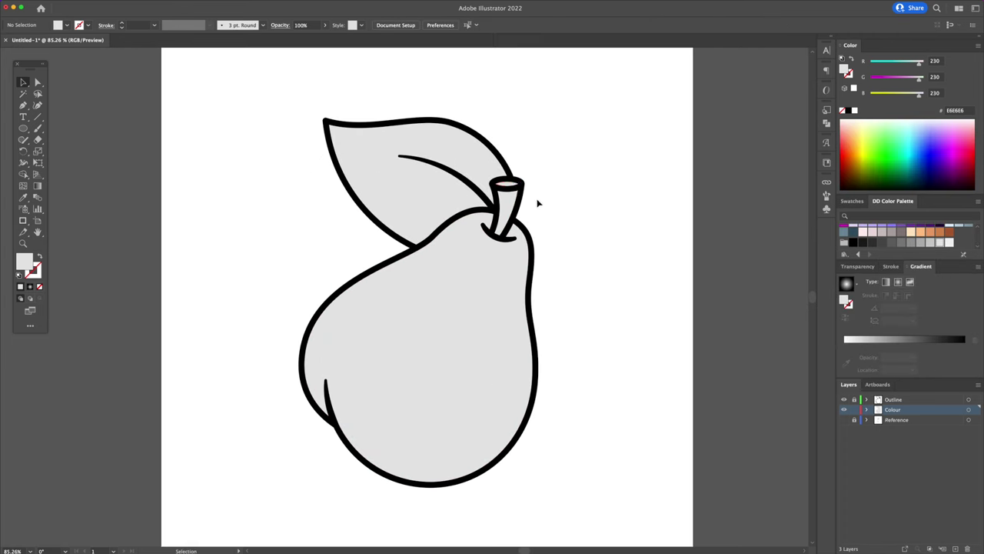
click(505, 214)
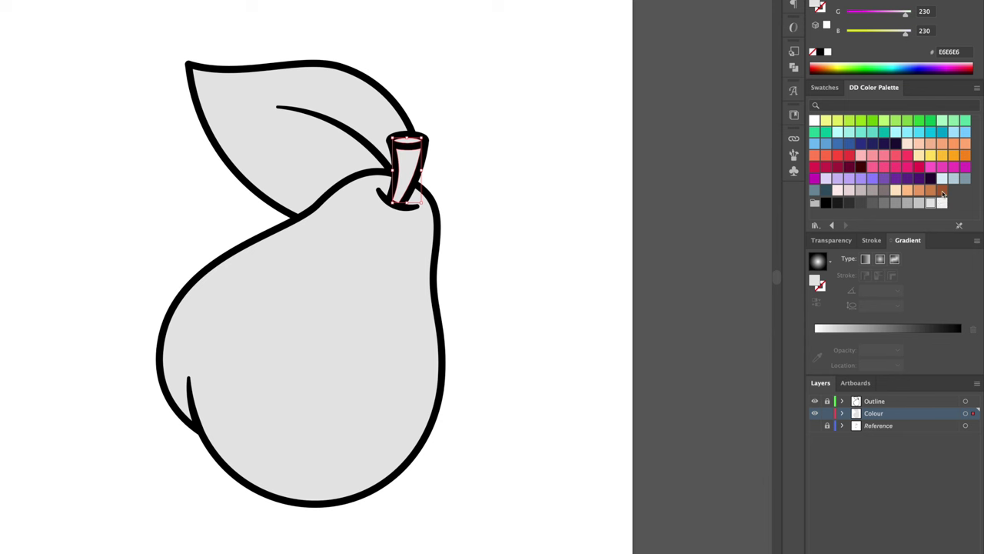
click(943, 190)
click(494, 143)
drag(415, 164, 494, 166)
key(super+z)
click(514, 174)
Fill the pear body with the white-to-black radial gradient
click(464, 324)
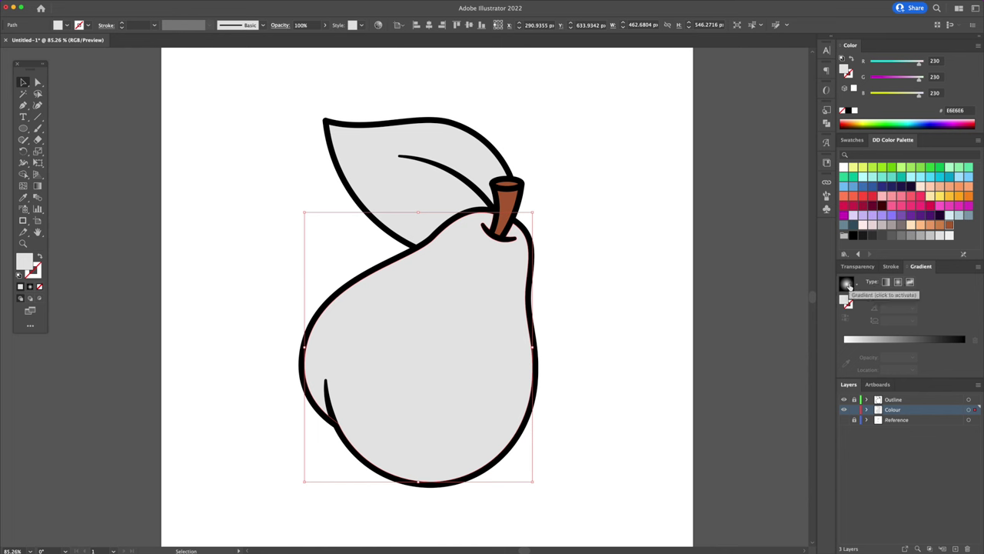
click(847, 285)
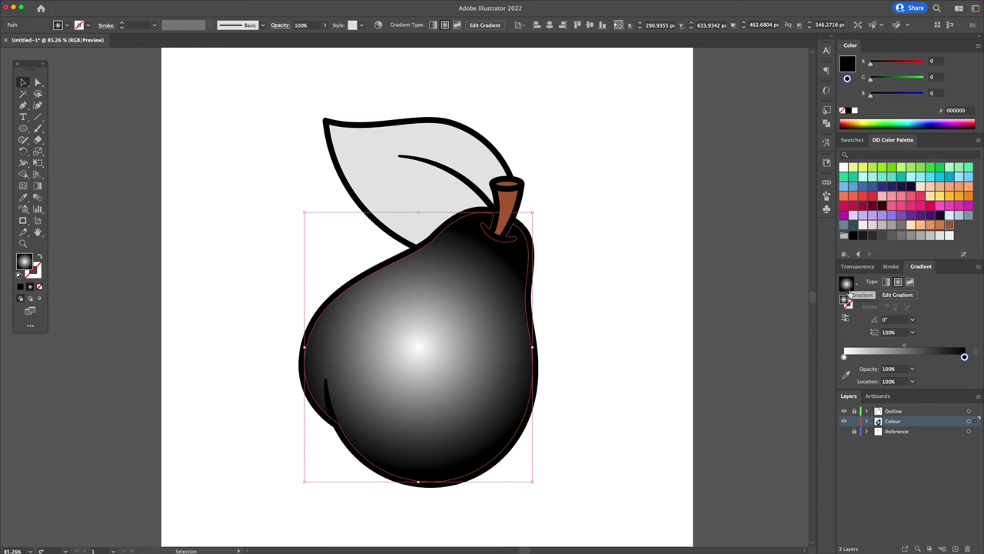
key(z)
mouse_move(611, 303)
mouse_down()
mouse_move(596, 299)
mouse_move(599, 290)
mouse_up()
key(v)
click(605, 290)
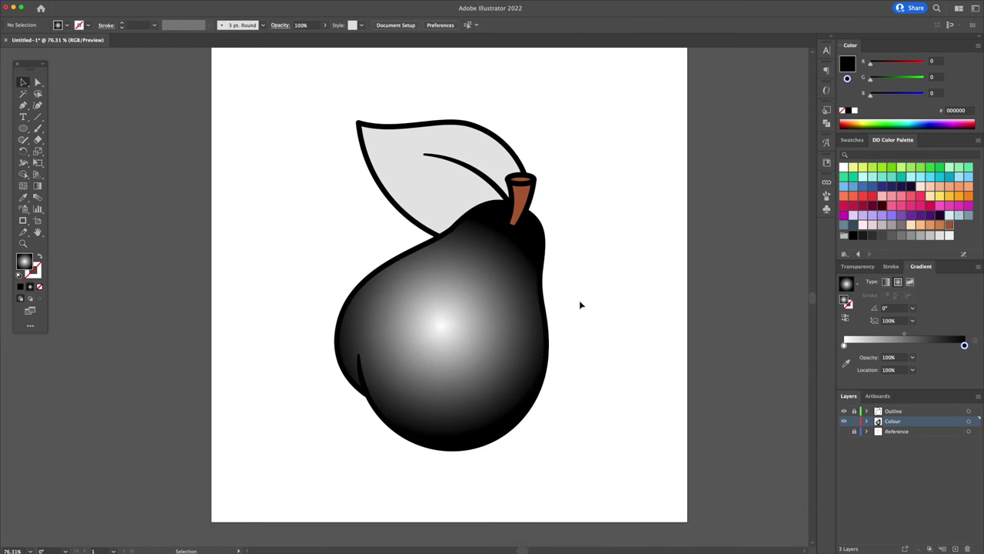
Redirect the pear body's radial gradient so it runs from its upper-left side to its lower-right side
click(512, 312)
key(g)
drag(374, 262, 519, 393)
key(v)
Fill the leaf with a white-to-black linear gradient running diagonally from its tip down toward the stem
click(463, 175)
click(845, 283)
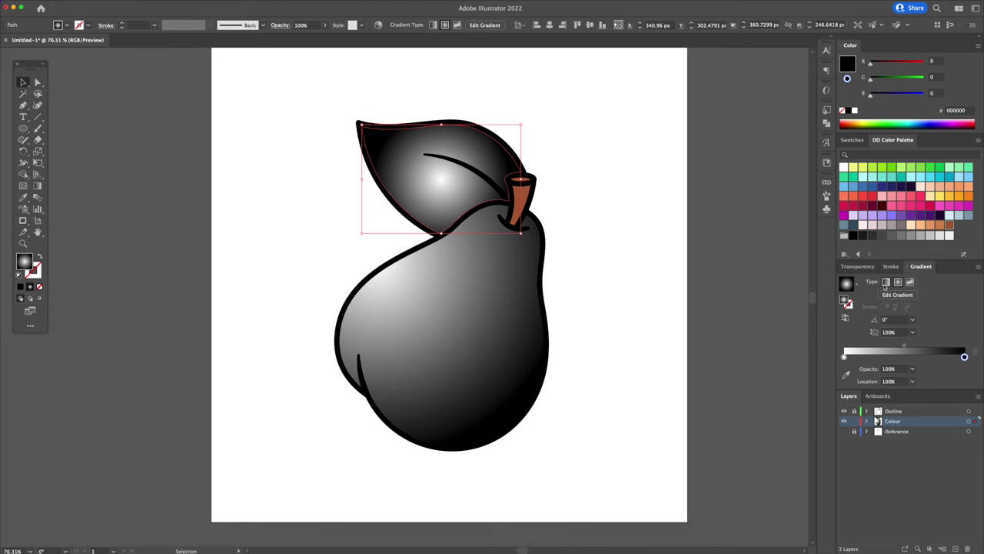
click(886, 281)
scroll(450, 204, up, 2)
key(g)
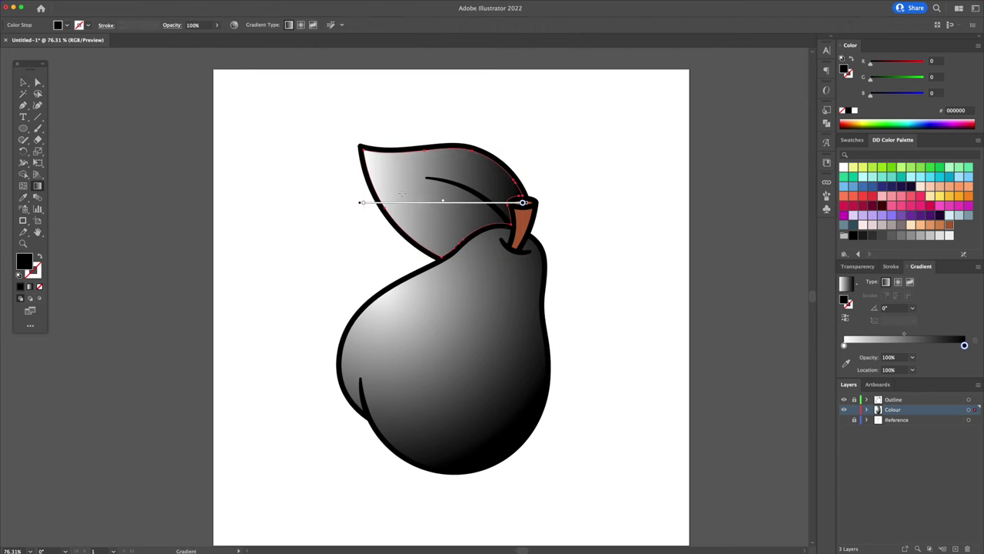
drag(350, 164, 522, 247)
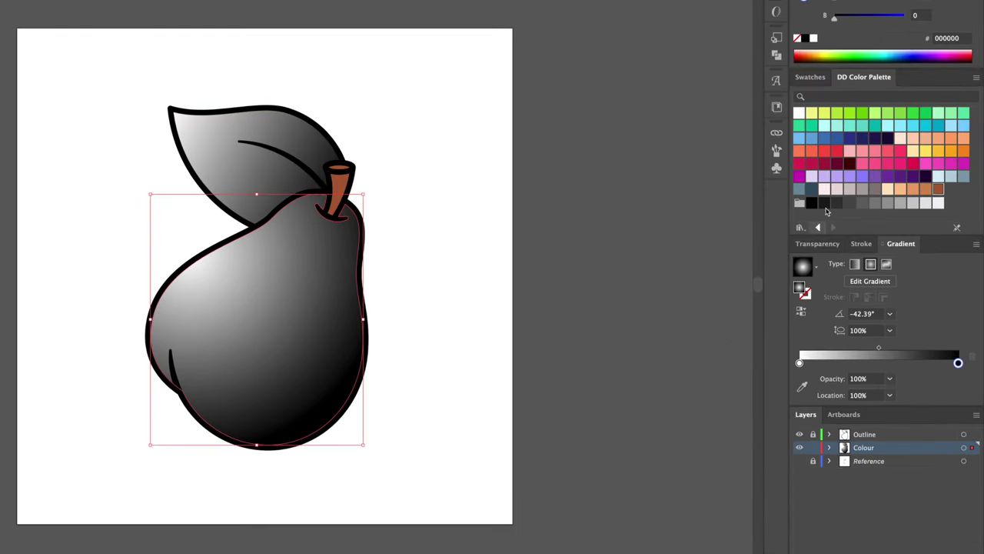
Recolour the pear body's gradient from F2F490 to 77CE06 and the leaf's gradient from light green to deeper green
drag(813, 116, 800, 365)
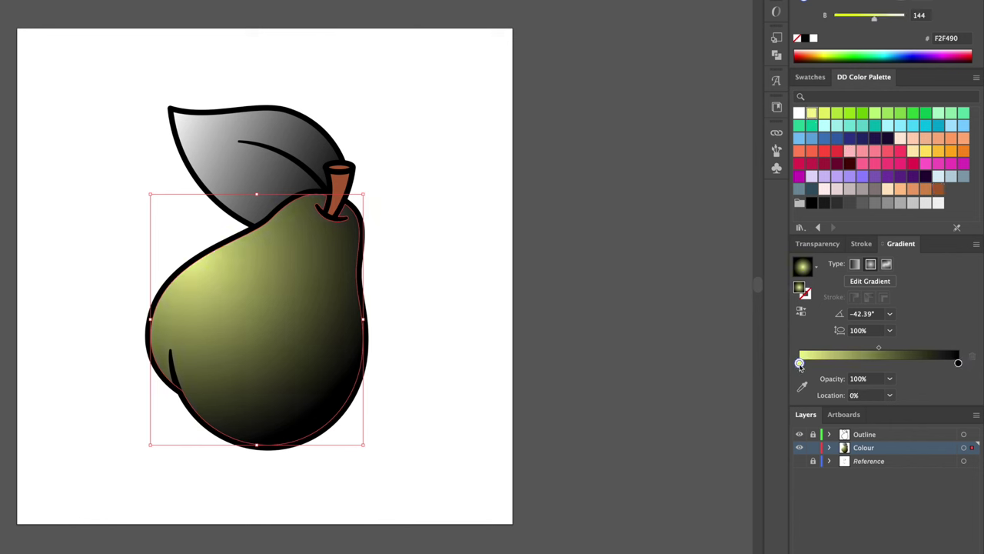
drag(863, 115, 959, 365)
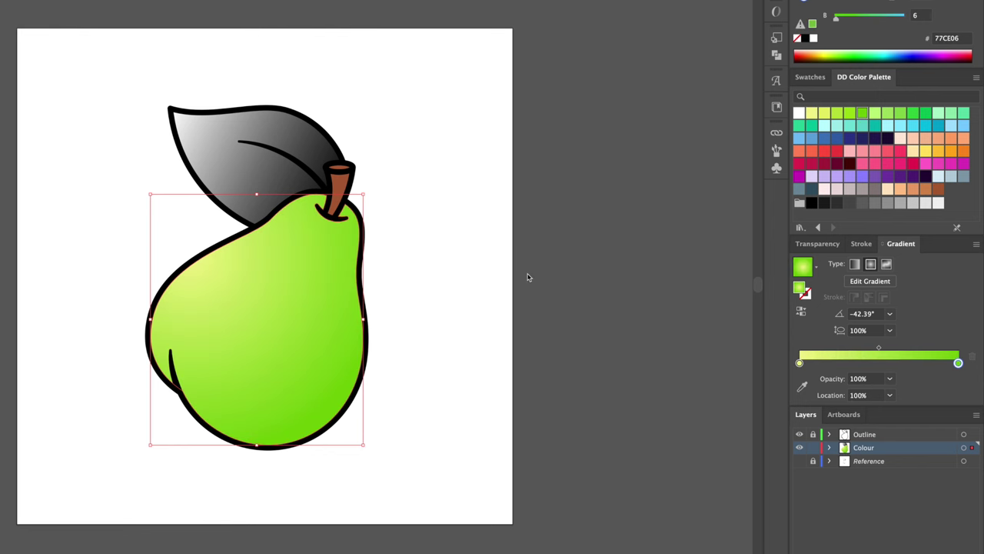
click(264, 189)
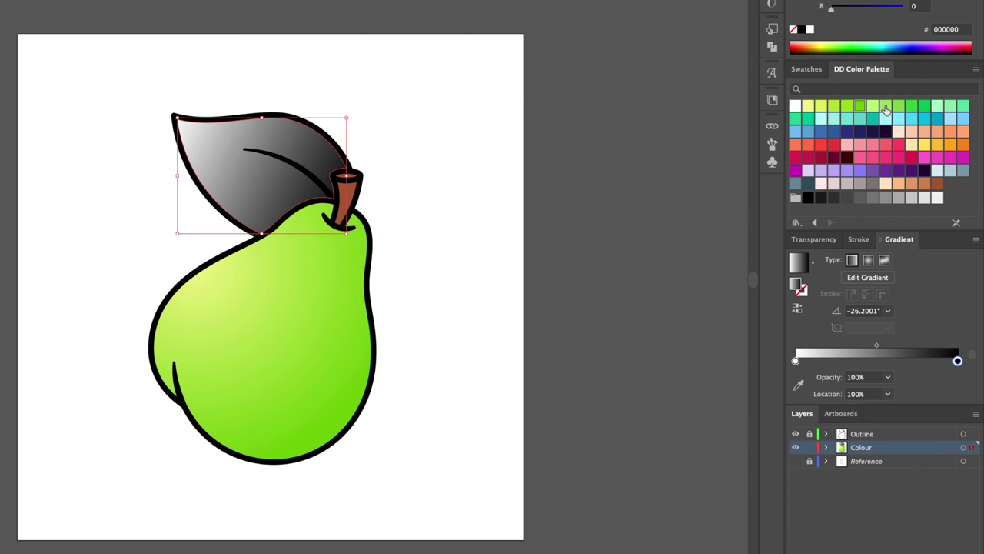
drag(885, 106, 796, 372)
drag(925, 112, 958, 361)
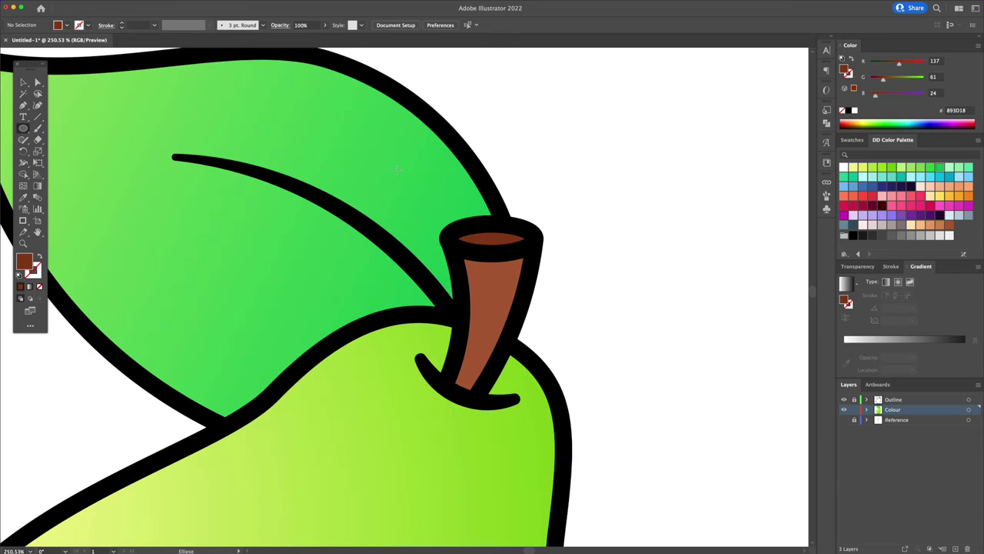
Draw a dark brown (893D18) ellipse overlapping the stem's upper-left part and the leaf's end
drag(397, 152, 506, 331)
key(v)
click(635, 342)
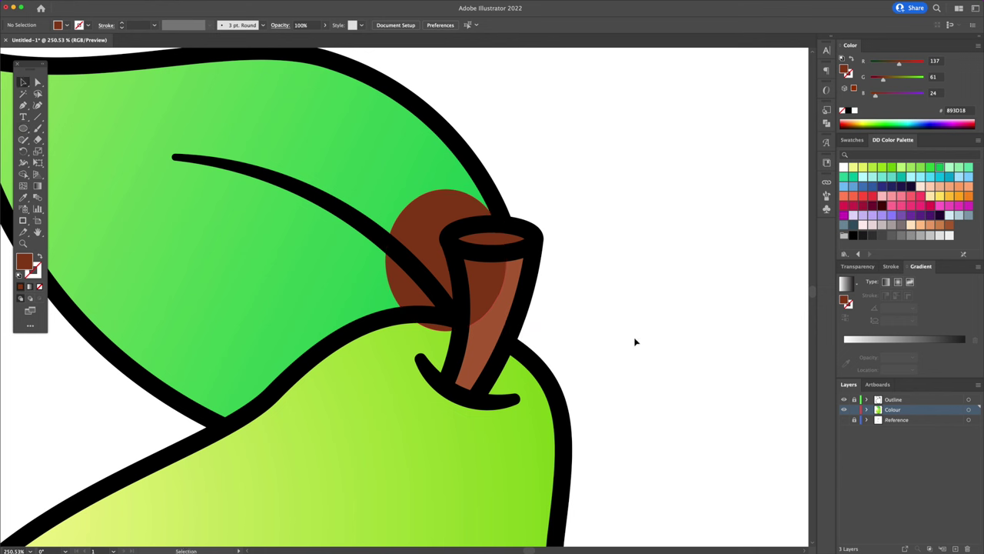
Trim away the part of the dark brown ellipse outside the stem with the Shape Builder tool
click(422, 221)
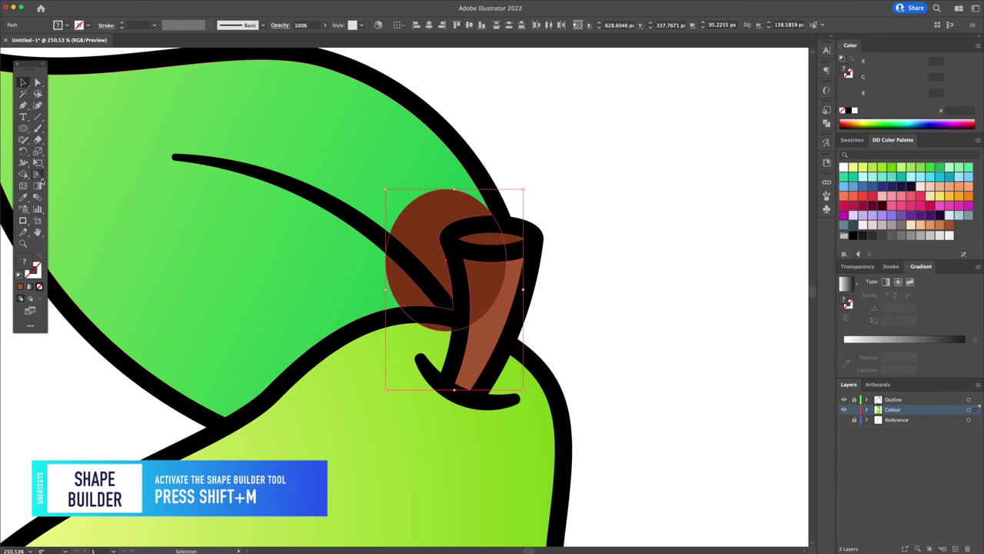
click(23, 175)
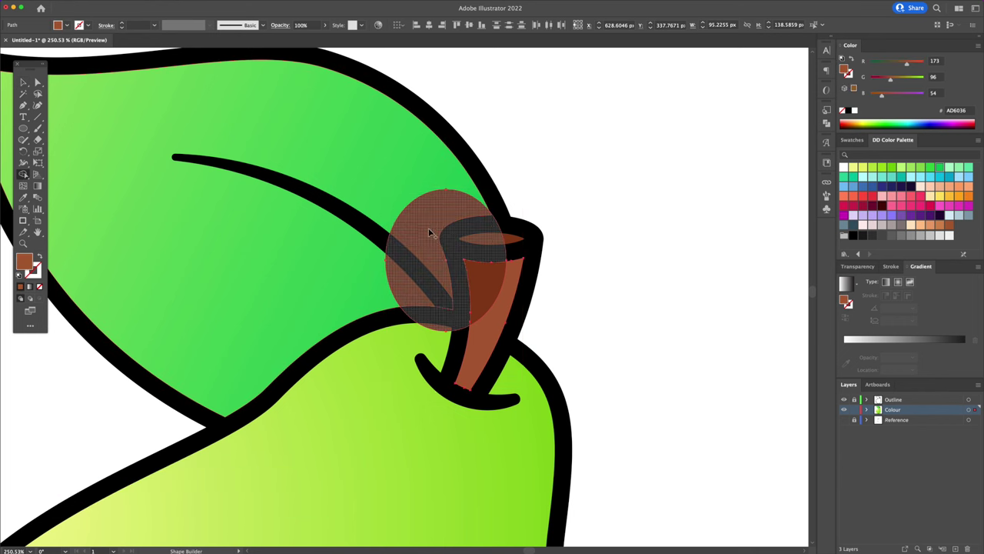
alt+click(429, 230)
key(v)
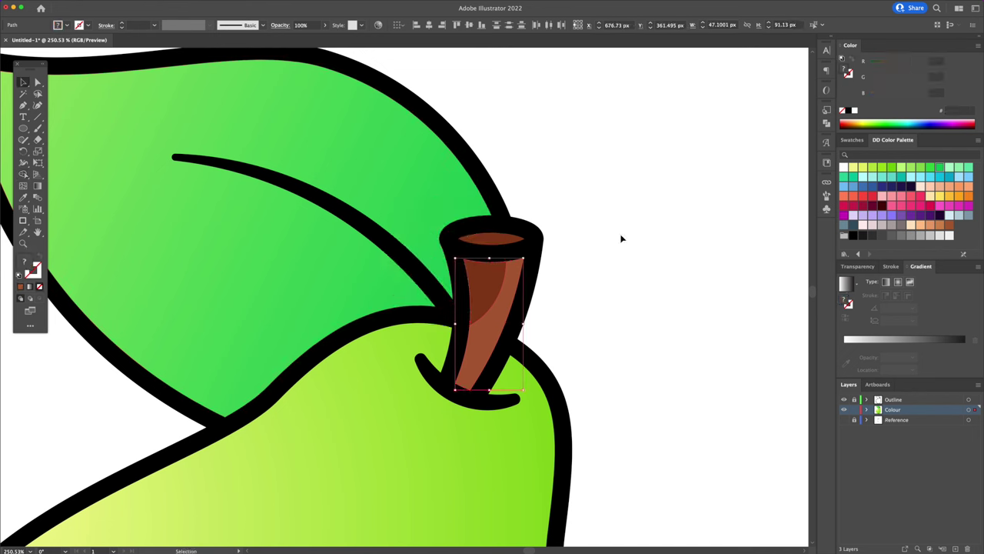
click(621, 237)
Recolour the stem's trimmed upper-left area with AD6036 and the rest of the stem's front with 893D18
click(484, 286)
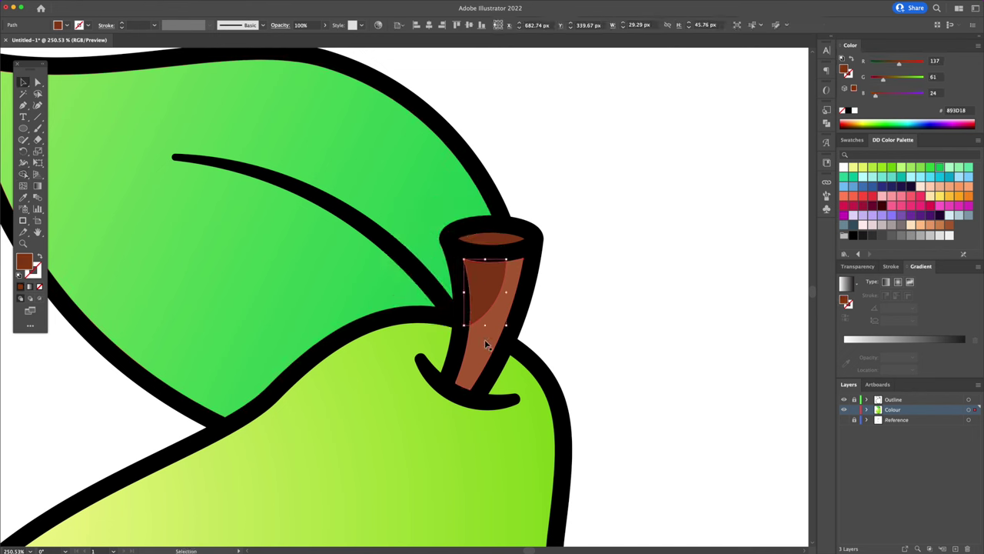
key(i)
click(483, 337)
key(v)
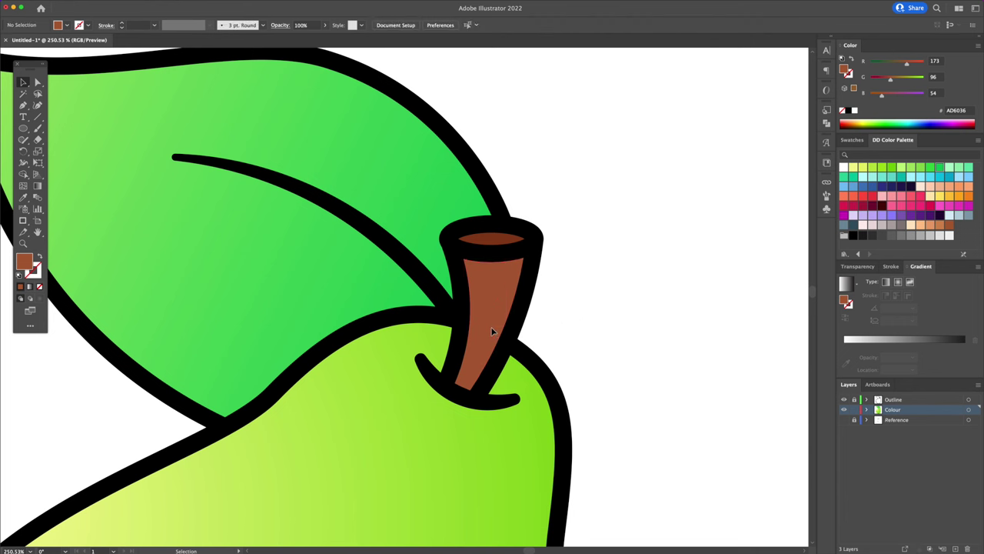
click(482, 326)
key(i)
click(508, 236)
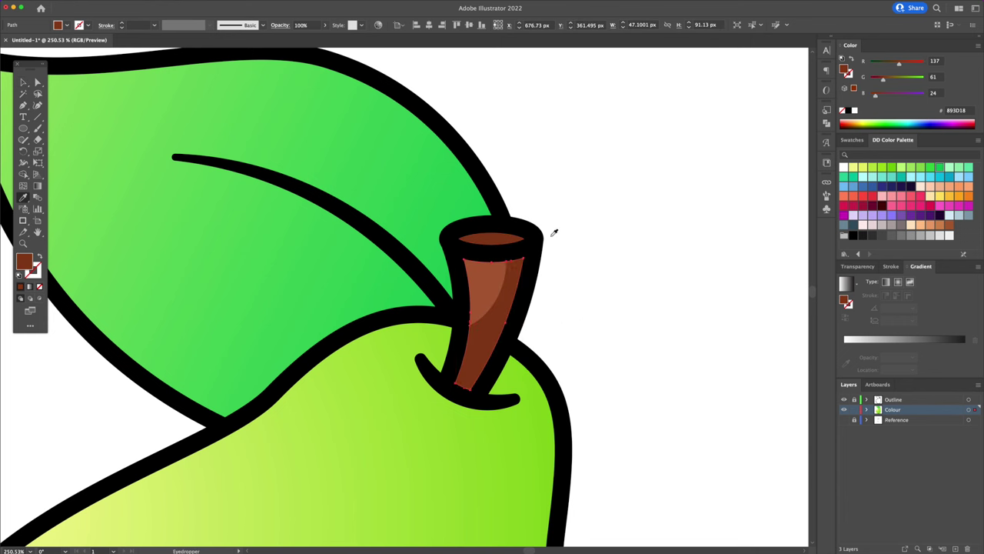
key(v)
click(551, 236)
Draw a 089E45 green ellipse, about 346 by 187 px, tilted clockwise across the leaf's stem end and the stem
click(24, 129)
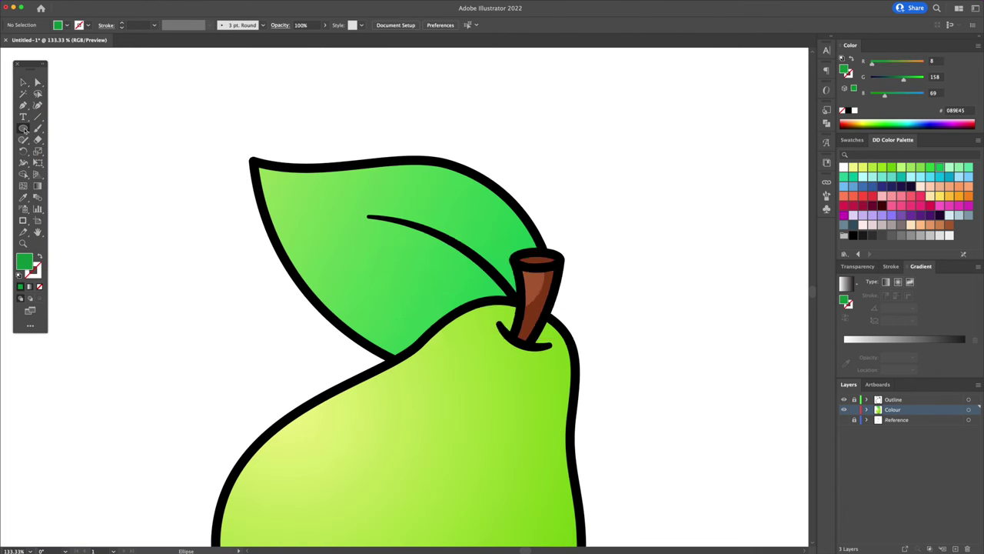
drag(353, 225, 619, 368)
key(v)
drag(624, 221, 625, 310)
mouse_move(595, 325)
mouse_down()
mouse_move(586, 325)
mouse_move(604, 321)
mouse_up()
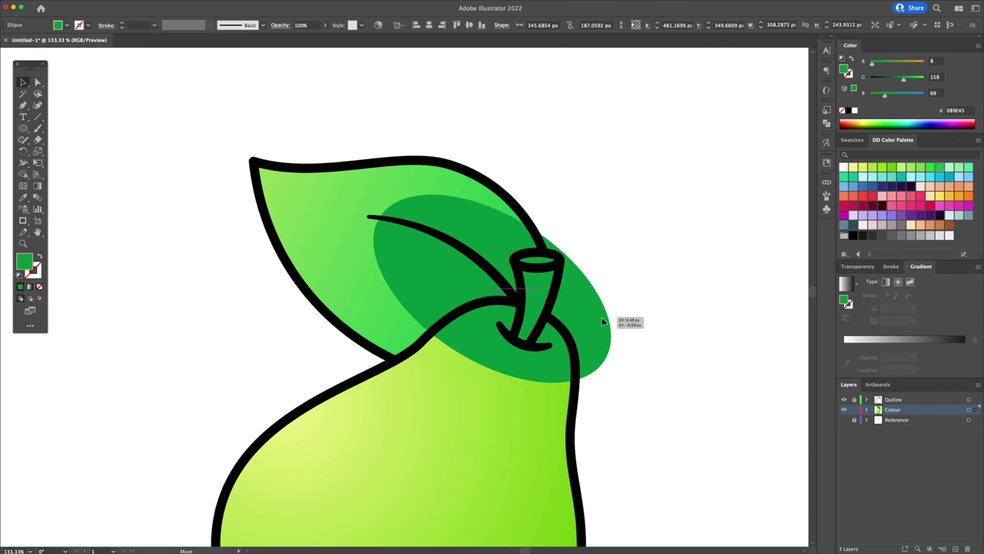
click(672, 204)
Remove the part of the green ellipse outside the leaf with the Shape Builder tool
click(573, 270)
shift+click(385, 176)
key(shift+m)
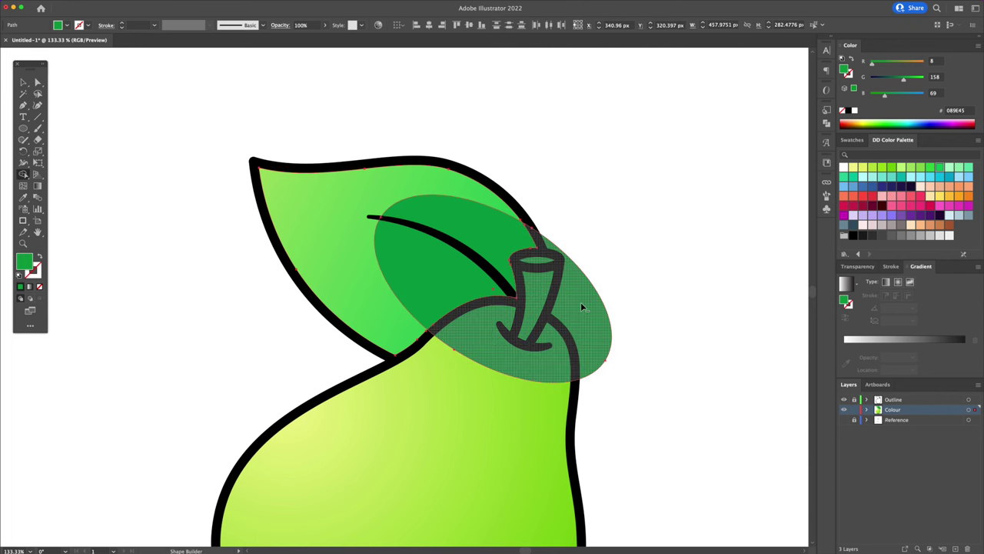
alt+click(582, 304)
key(v)
click(584, 265)
Lower the opacity of the dark green shadow shape on the leaf
click(503, 245)
click(858, 267)
click(918, 282)
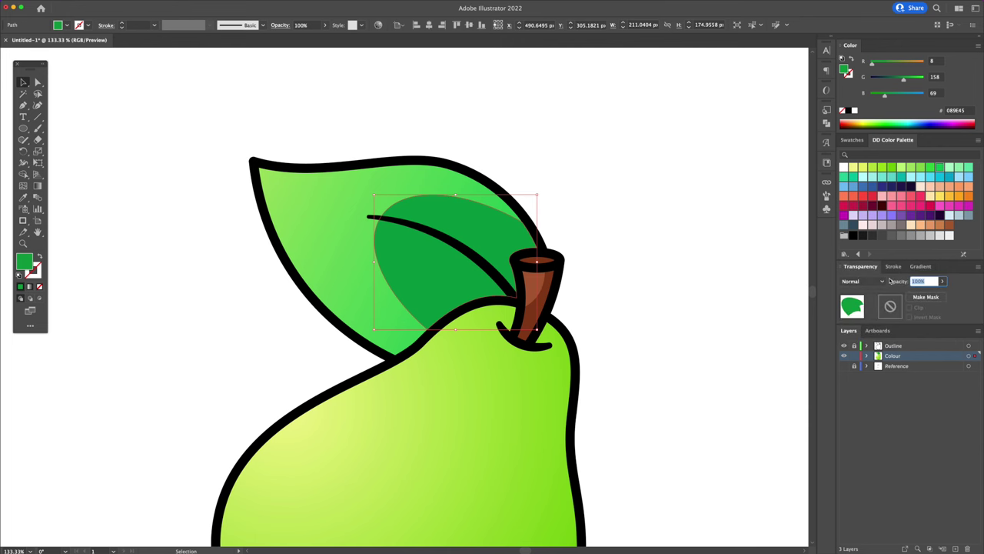
key(shift+Down)
key(shift+Down)
key(shift+Down)
key(shift+Down)
key(shift+Down)
click(671, 254)
drag(413, 326, 454, 296)
drag(394, 246, 421, 272)
key(super+z)
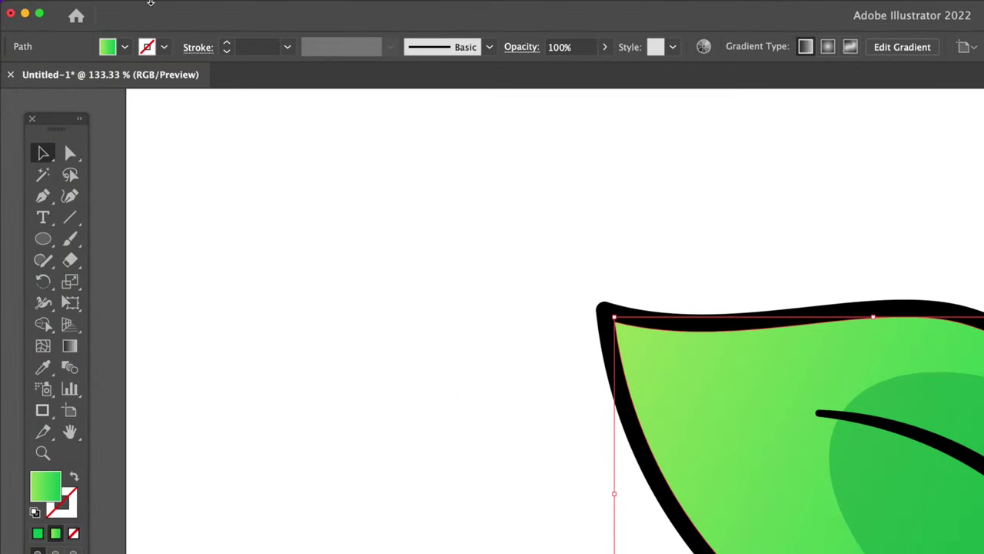
Copy the leaf's colour shape and paste two duplicates in front of it
mouse_move(80, 0)
click(139, 7)
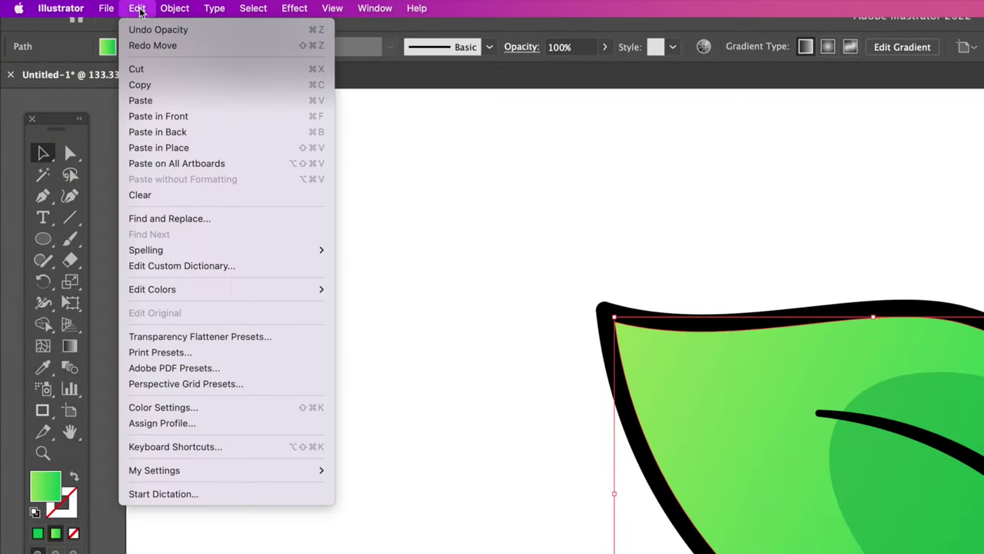
click(143, 83)
click(138, 8)
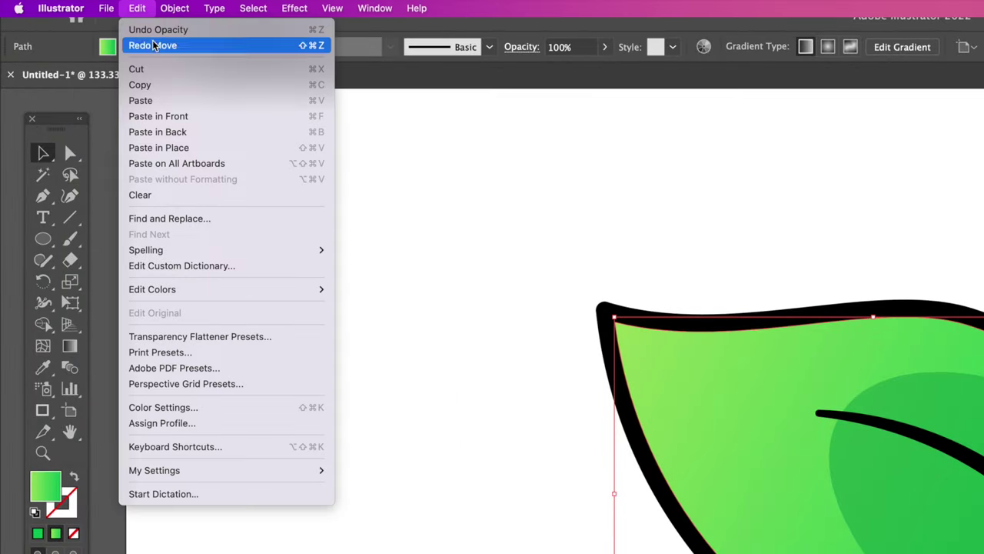
click(177, 121)
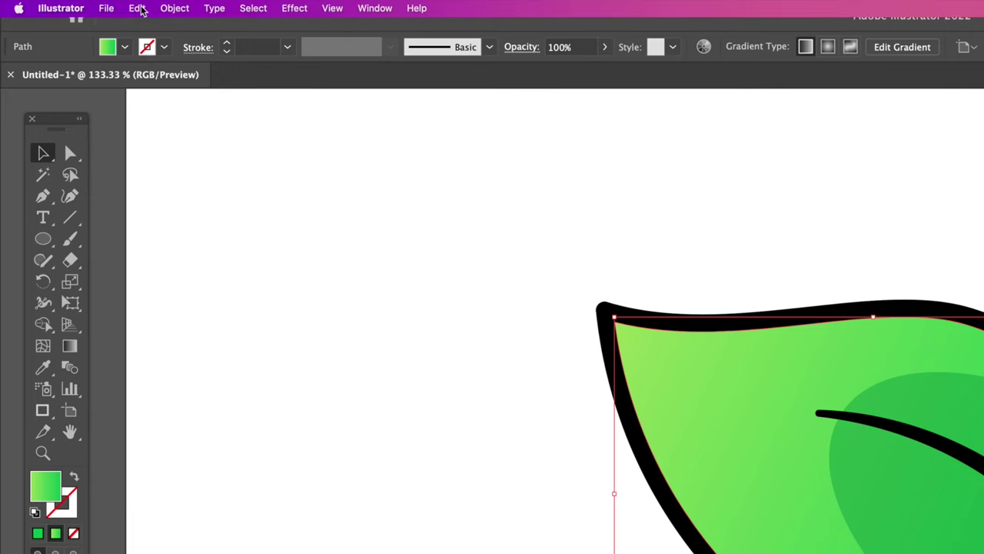
click(136, 9)
click(237, 115)
drag(382, 206, 492, 208)
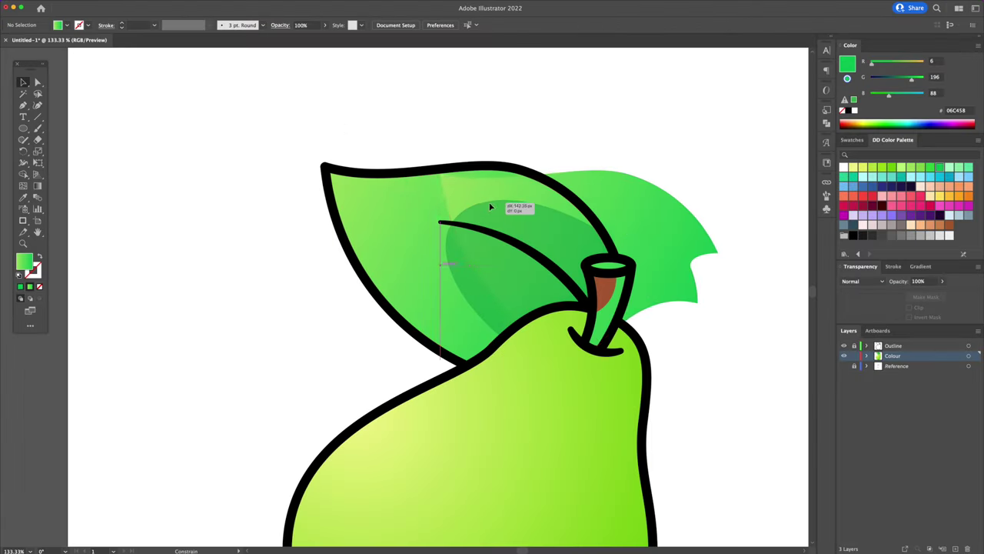
drag(385, 236, 482, 229)
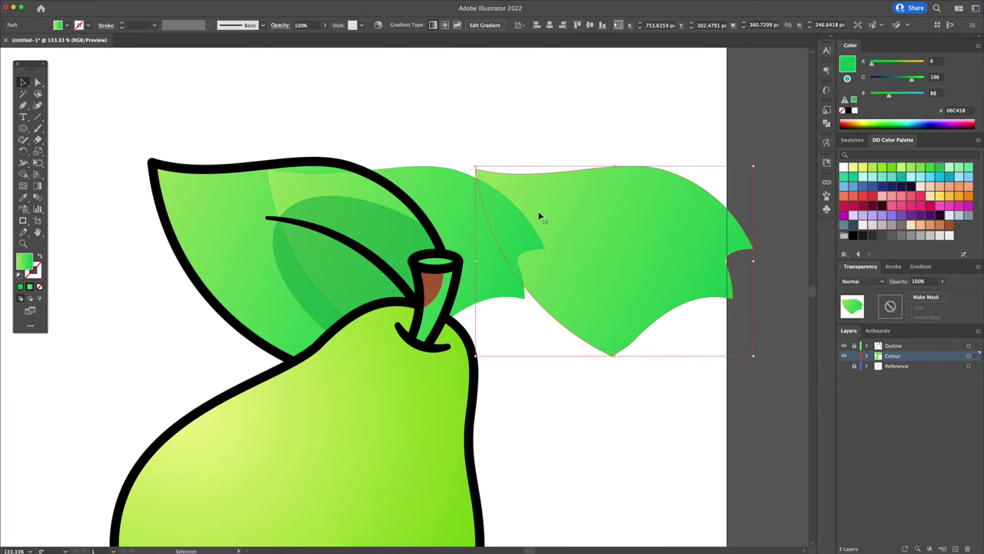
drag(449, 190, 445, 107)
drag(597, 255, 604, 269)
key(super+z)
key(super+z)
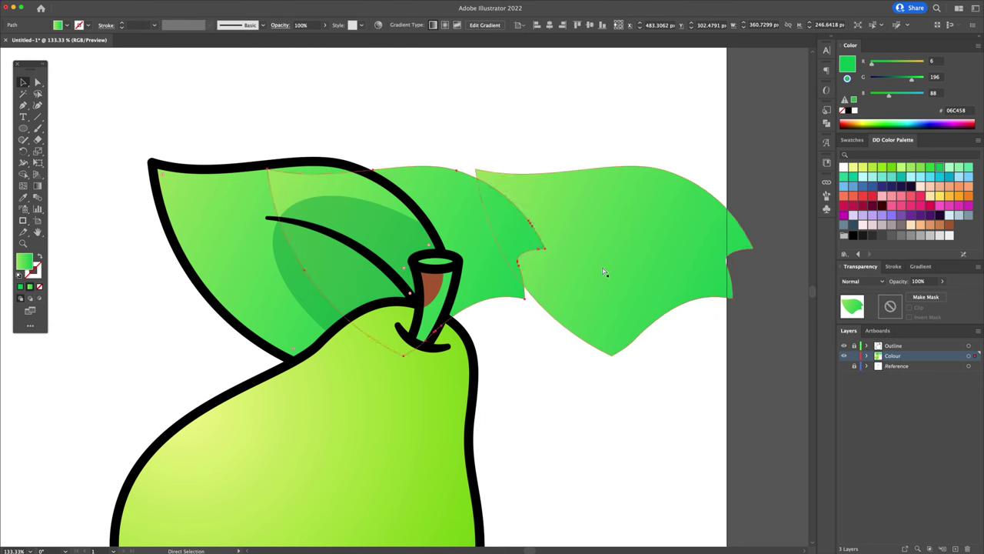
key(super+z)
key(super+z)
Nudge the topmost leaf copy about 14.5 px to the right
drag(203, 217, 349, 215)
key(Right)
key(Right)
key(Right)
key(Right)
key(Right)
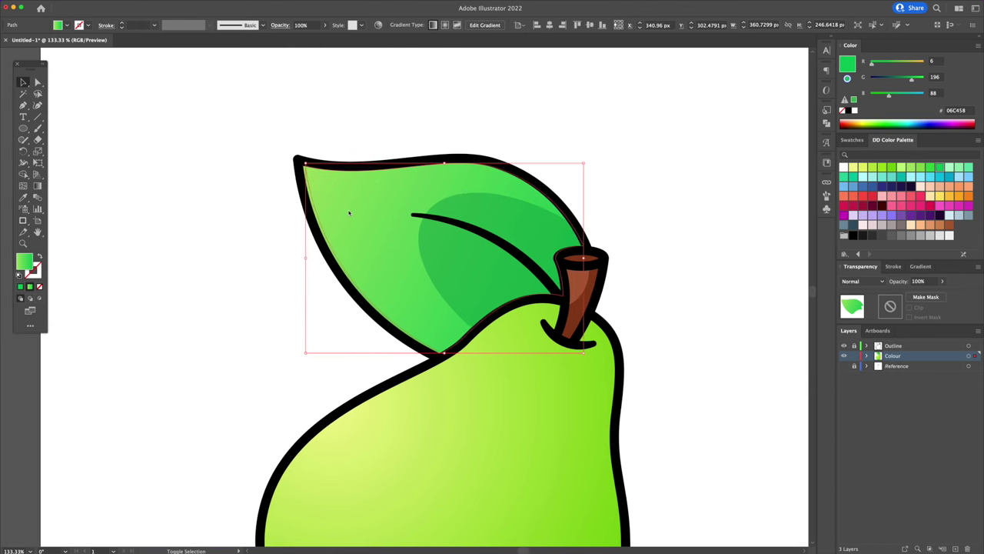
key(Right)
key(Right)
key(Right)
key(Right)
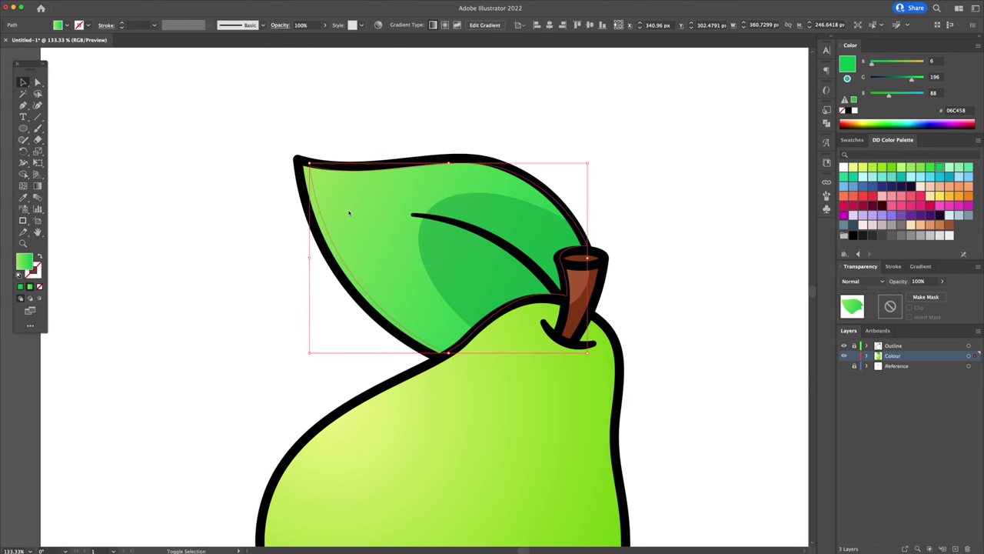
key(Right)
key(Right)
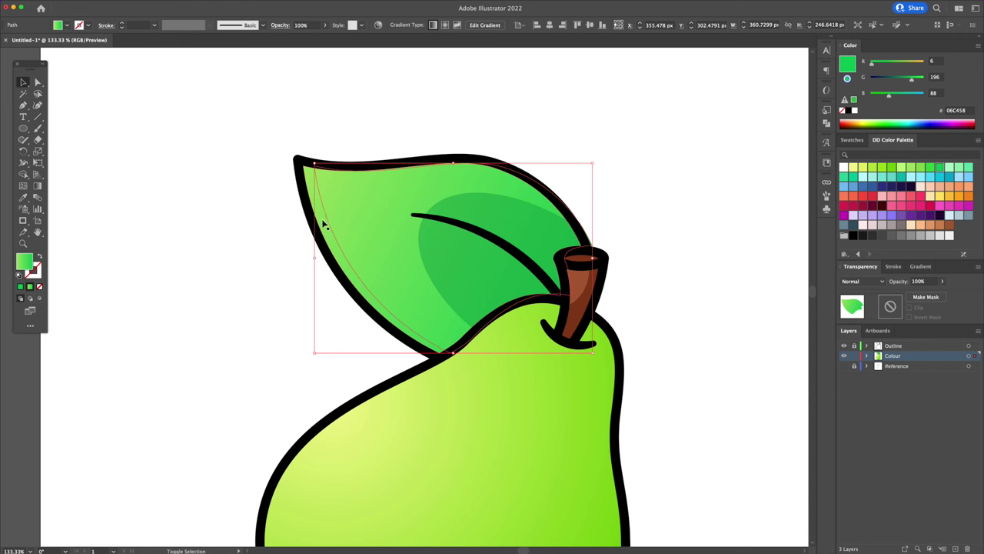
Reduce the two leaf copies to the thin strip along the leaf's lower-left edge and fill it with light green C0F47D
shift+click(323, 223)
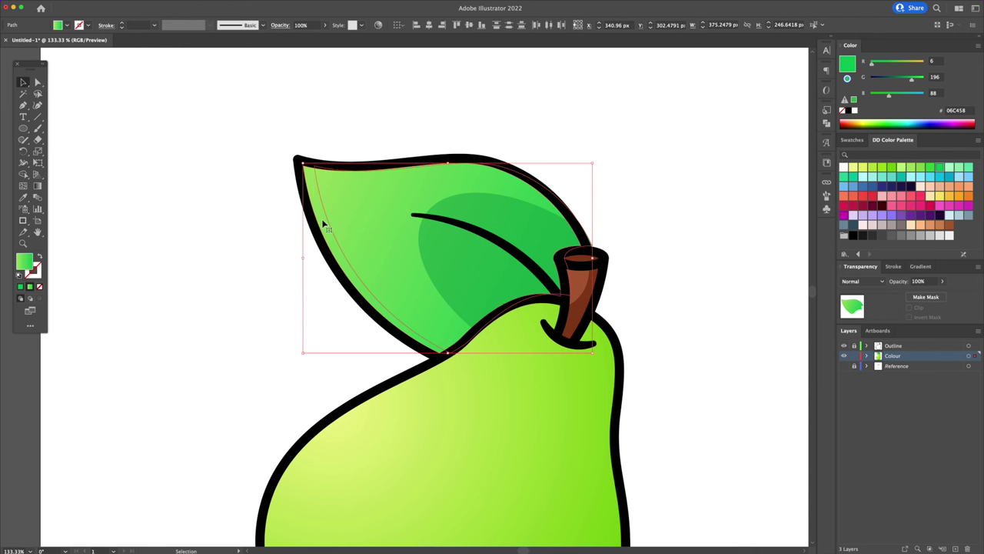
key(shift+m)
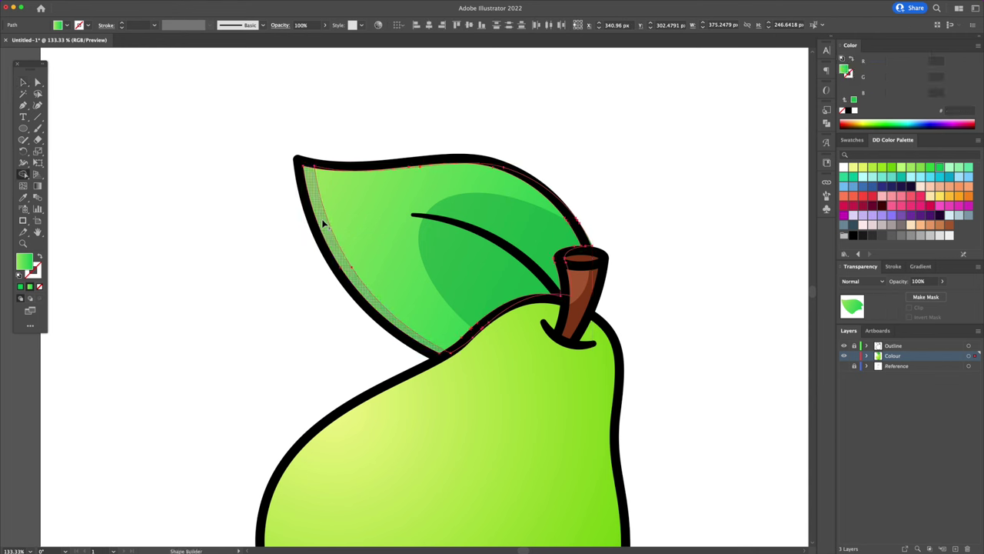
click(401, 218)
key(v)
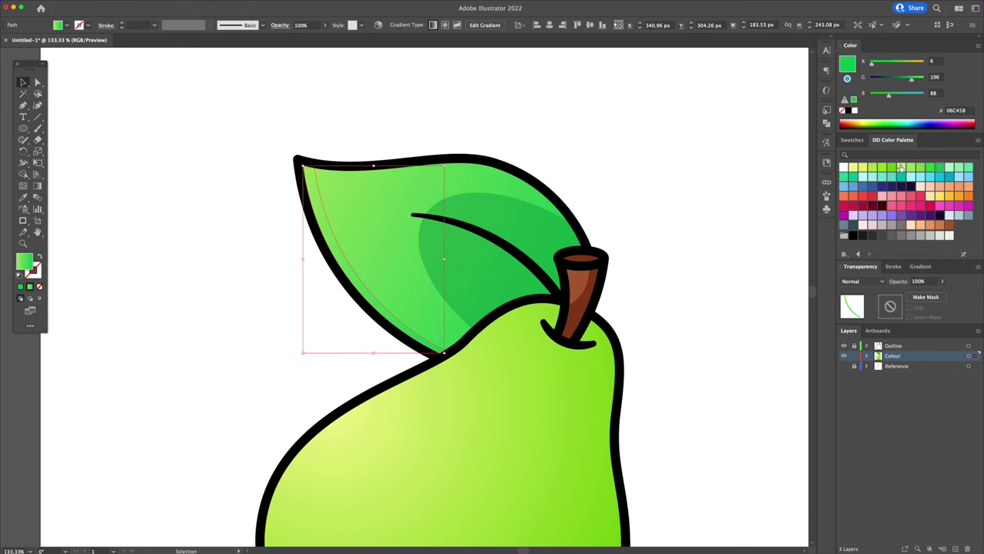
click(901, 168)
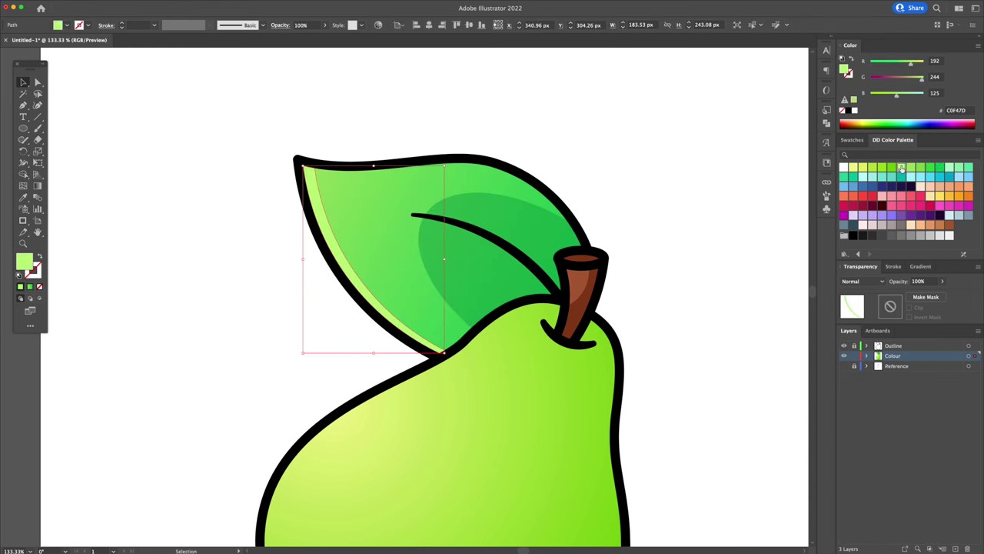
click(622, 155)
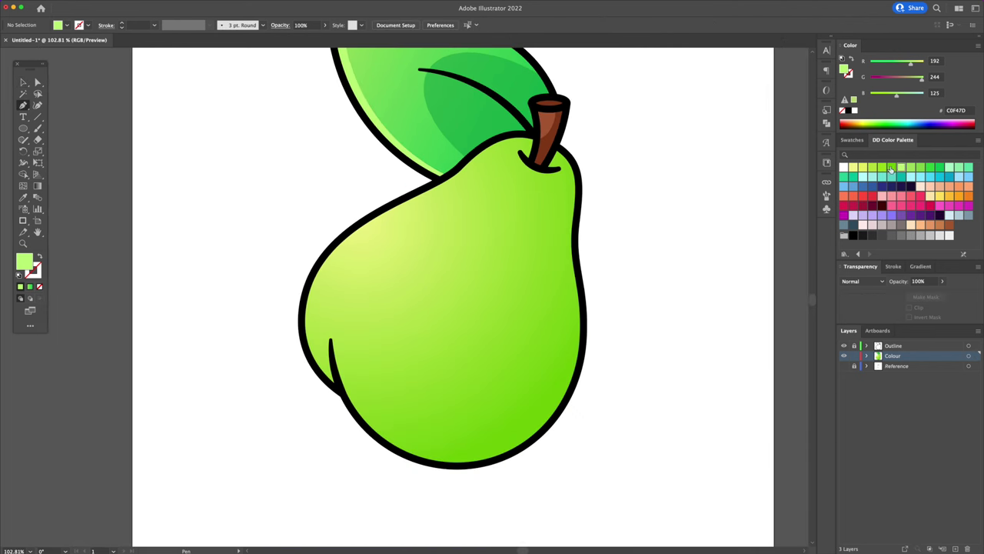
Draw a closed 77CE06 shadow shape with the Pen tool, curving along the pear's lower and right side and extending past its outline
click(892, 168)
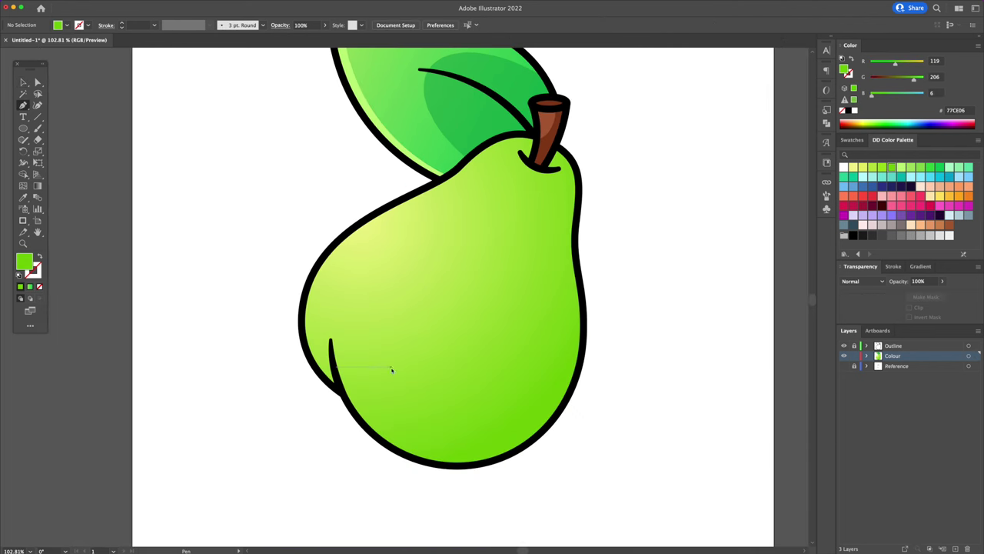
click(333, 355)
drag(477, 397, 575, 356)
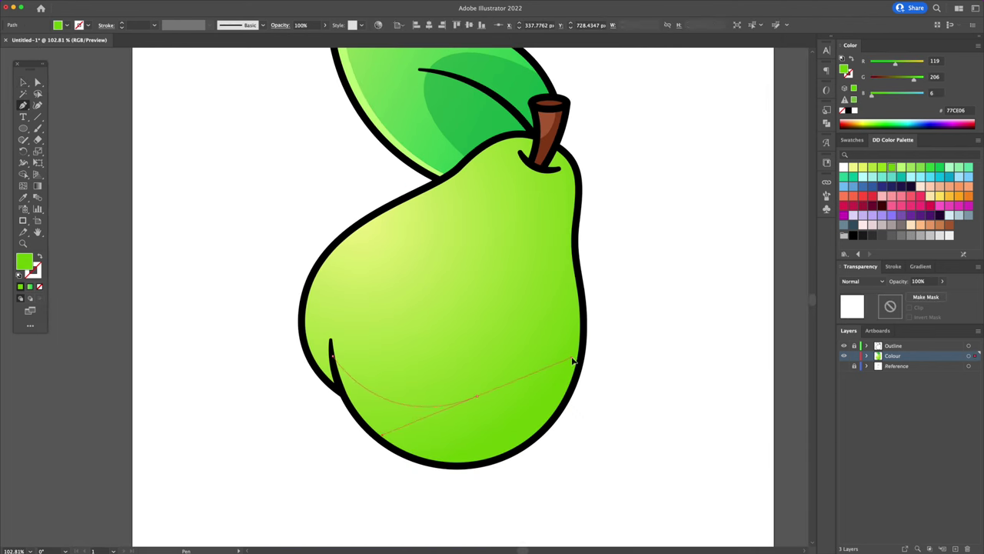
drag(553, 254, 532, 222)
key(super+z)
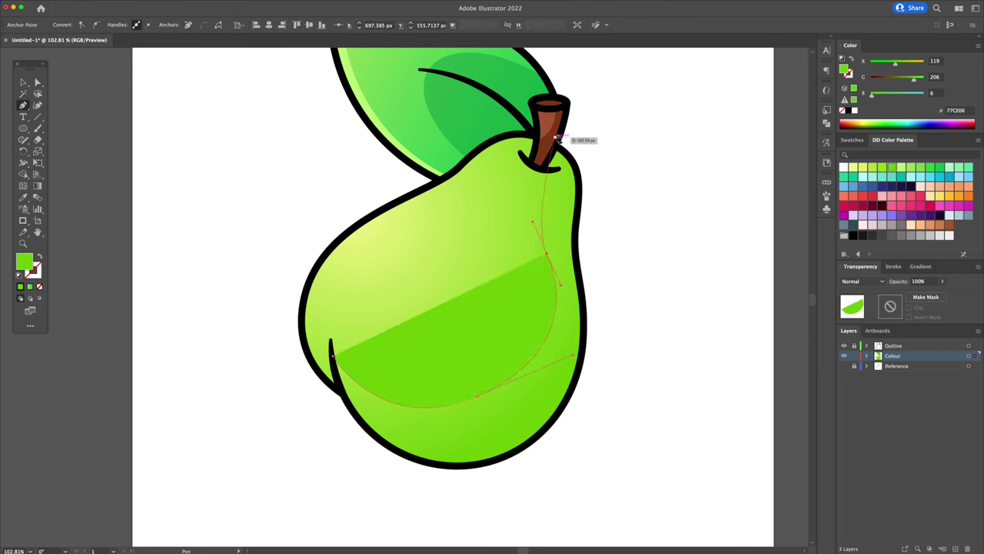
drag(570, 131, 622, 123)
drag(657, 327, 619, 444)
drag(518, 495, 395, 501)
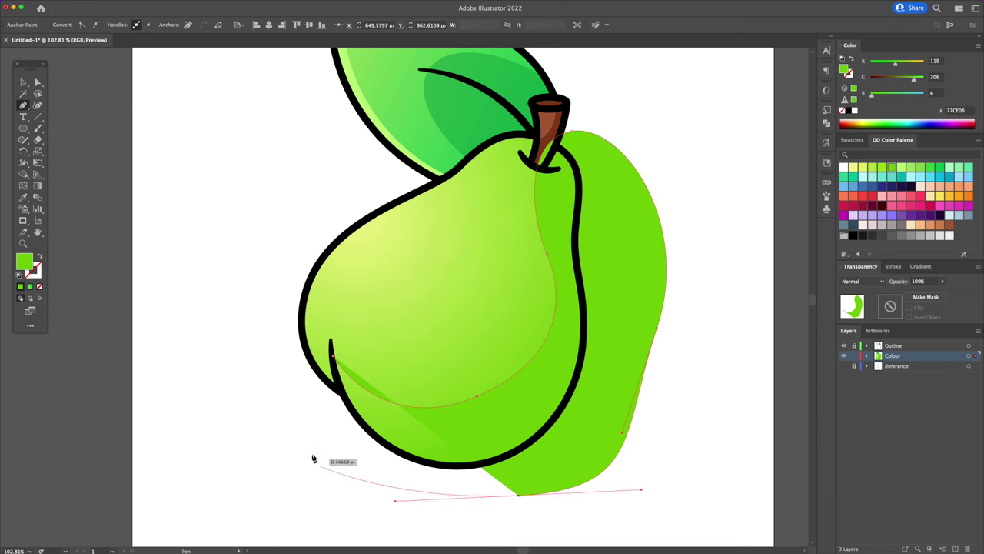
click(328, 422)
click(340, 391)
click(334, 354)
key(v)
Trim the parts of the green shadow shape outside the pear body with the Shape Builder tool
key(a)
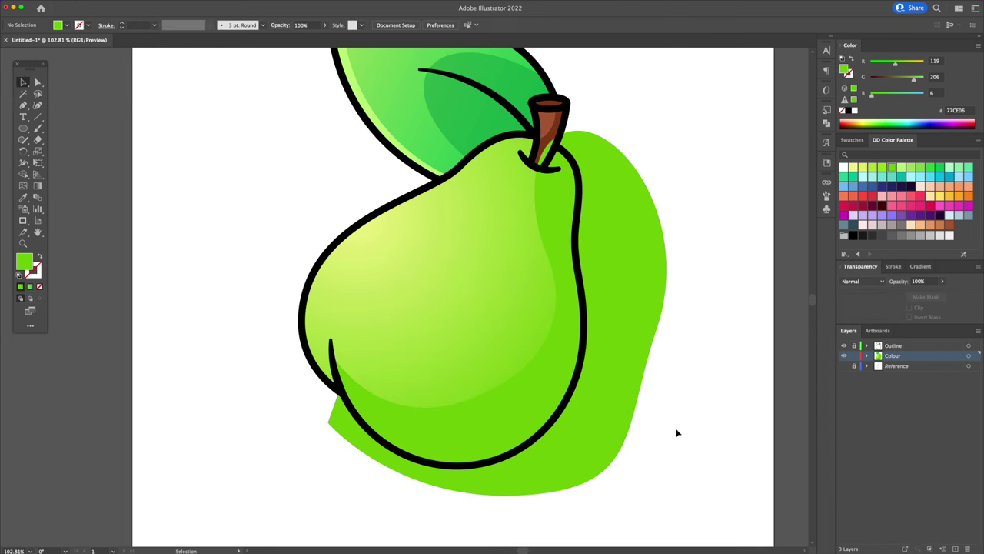
shift+click(457, 271)
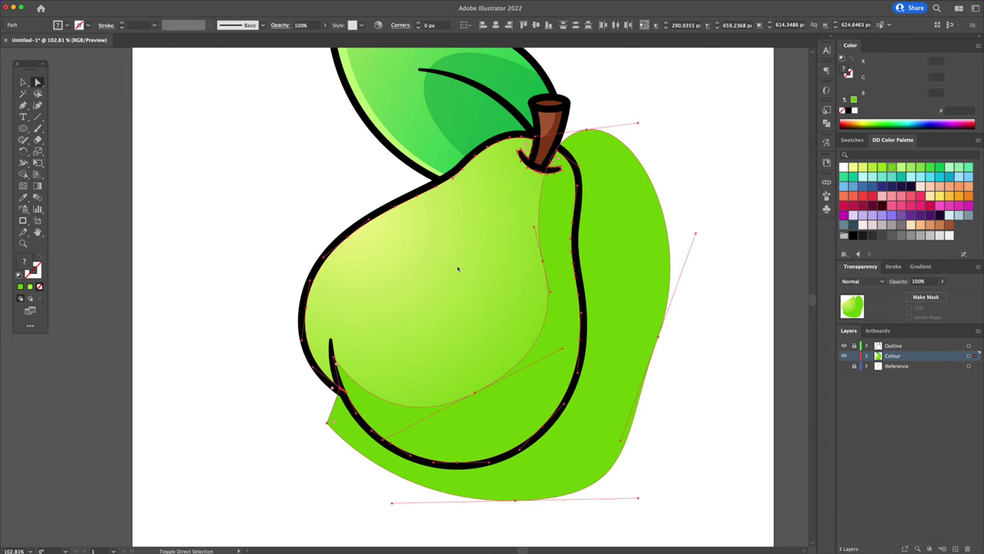
key(shift+m)
alt+click(592, 241)
key(v)
click(593, 242)
Duplicate the pear body twice, shift the top copy about 9 px right and 6 px down, and reduce both to a left-edge strip
click(395, 277)
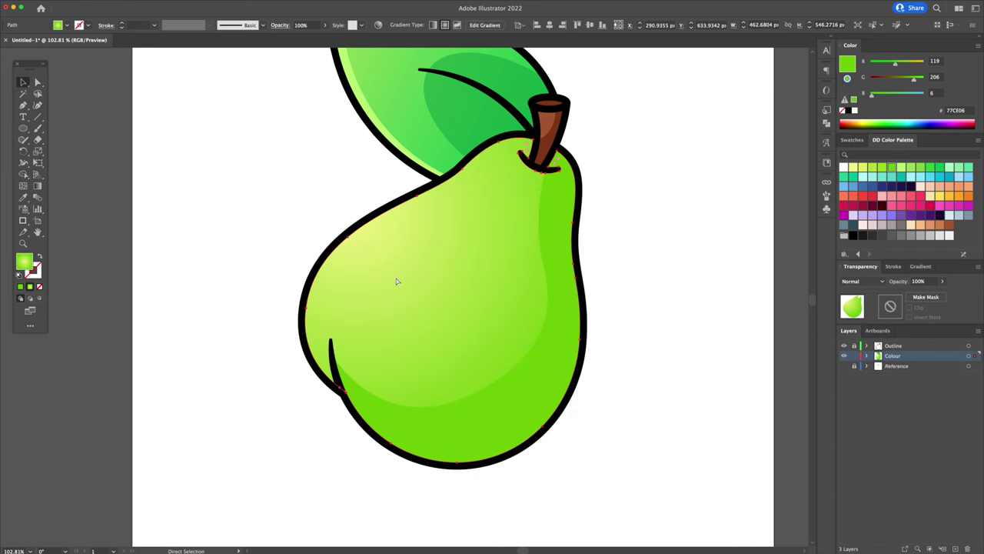
key(v)
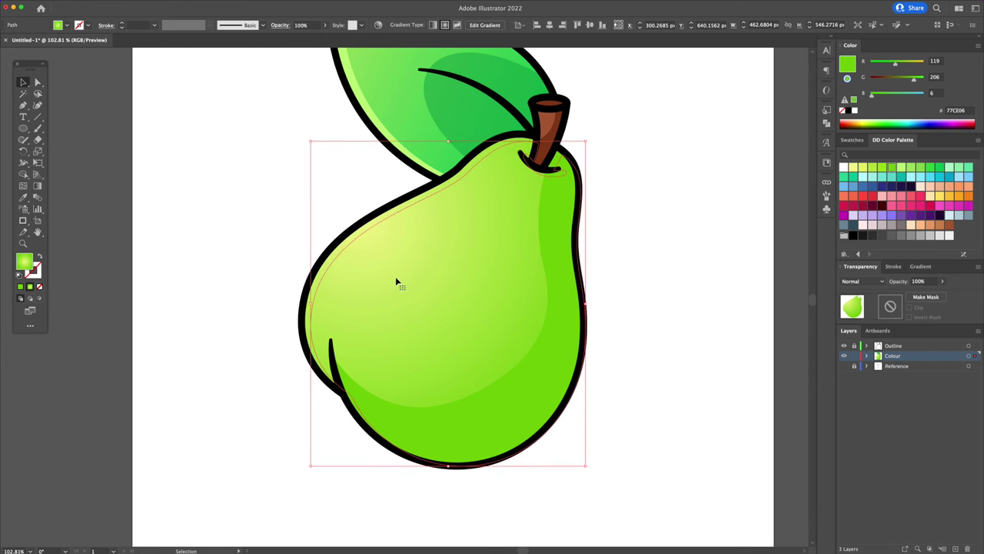
key(shift+m)
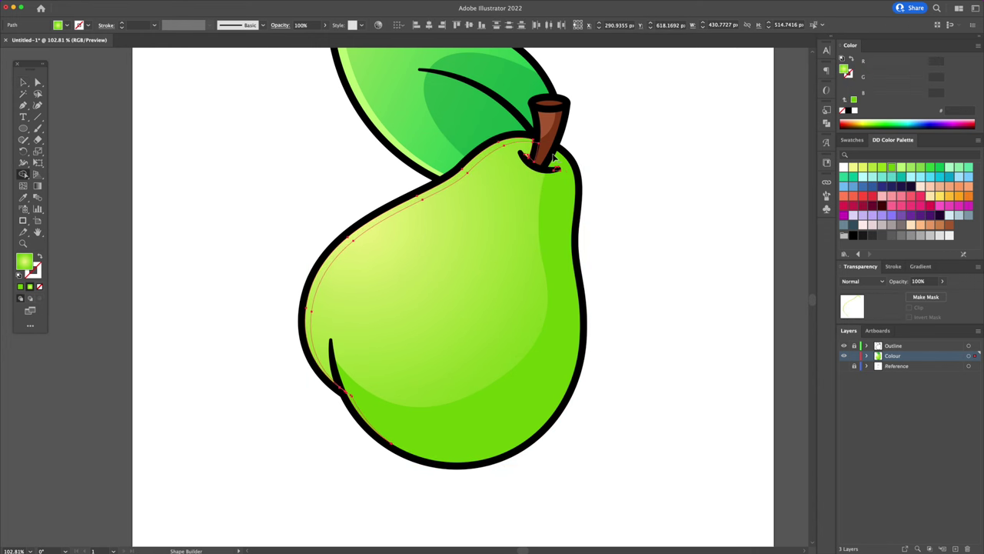
key(v)
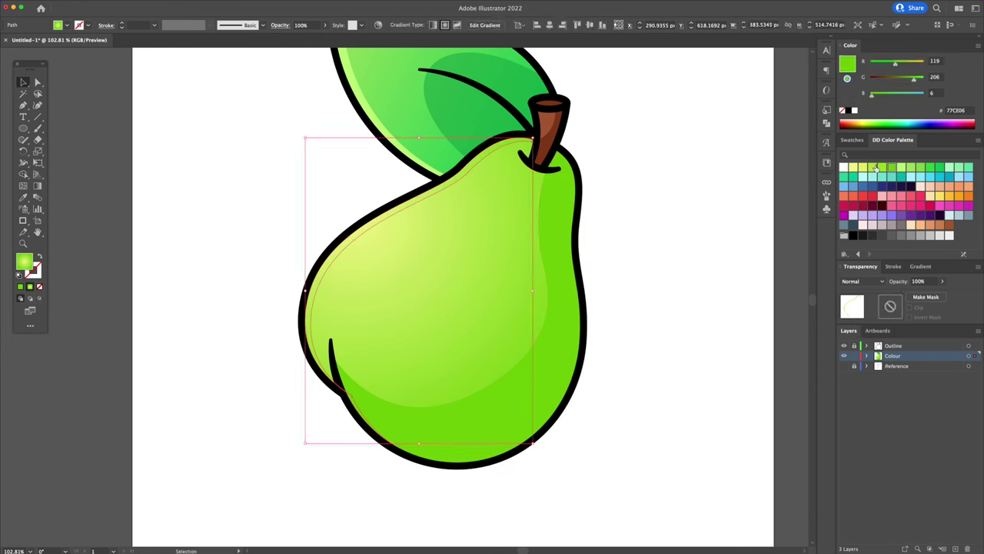
Fill the pear's left-edge strip with pale yellow F2F490 and add a matching tilted oval highlight on the pear's upper-left bulge
click(853, 168)
click(661, 291)
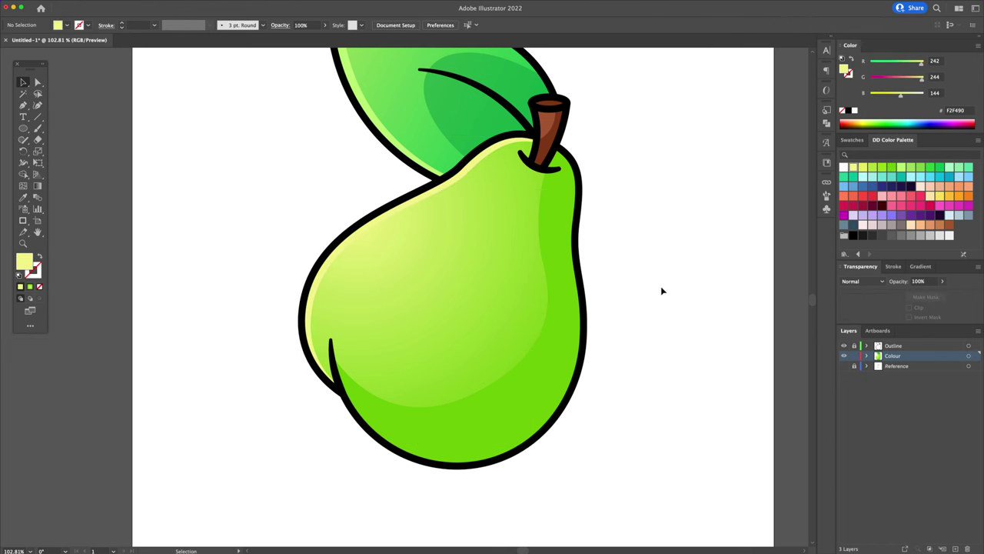
mouse_move(348, 273)
mouse_down()
mouse_move(455, 319)
mouse_move(432, 304)
mouse_up()
key(r)
drag(451, 282, 426, 241)
key(v)
drag(402, 285, 373, 264)
click(654, 321)
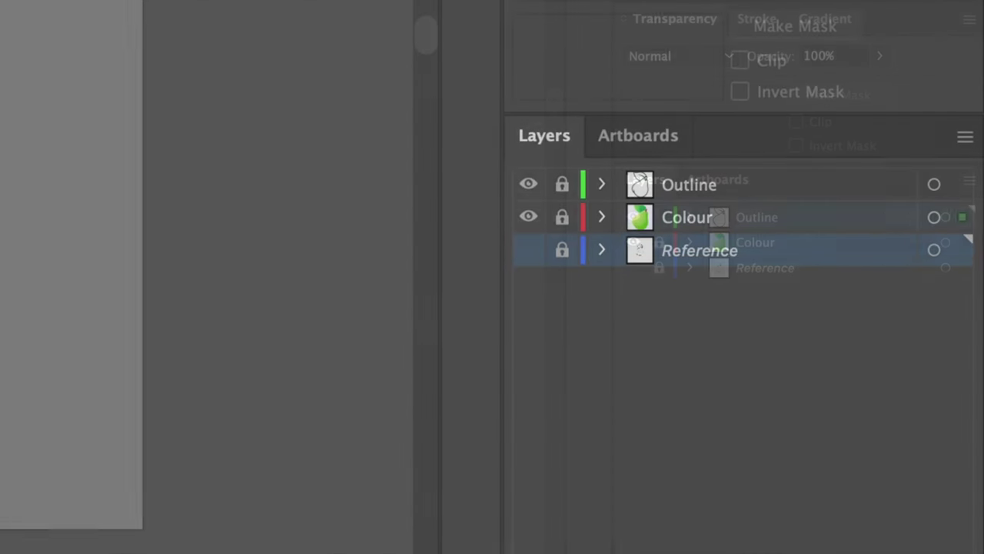
Add a new layer between Colour and Reference and name it Background
double_click(678, 251)
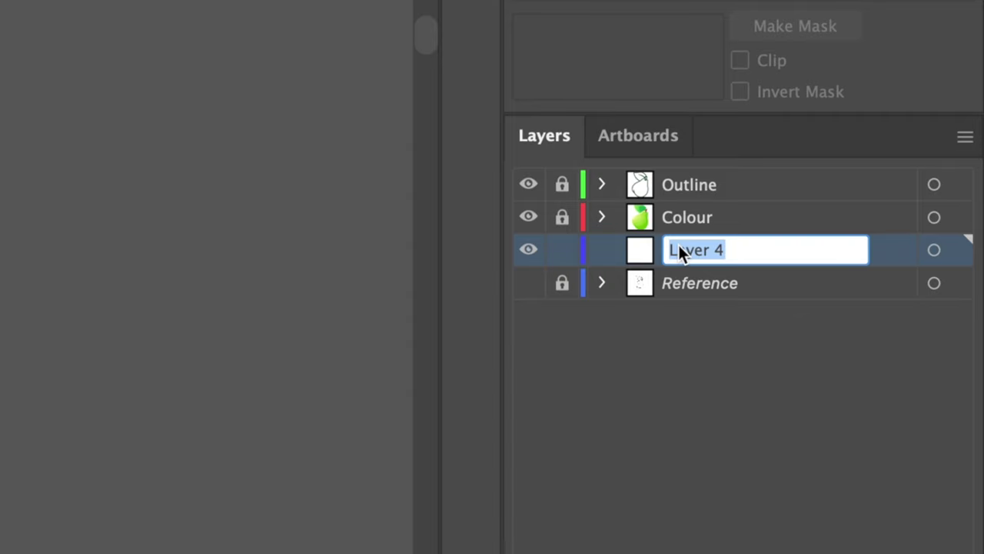
text(Background)
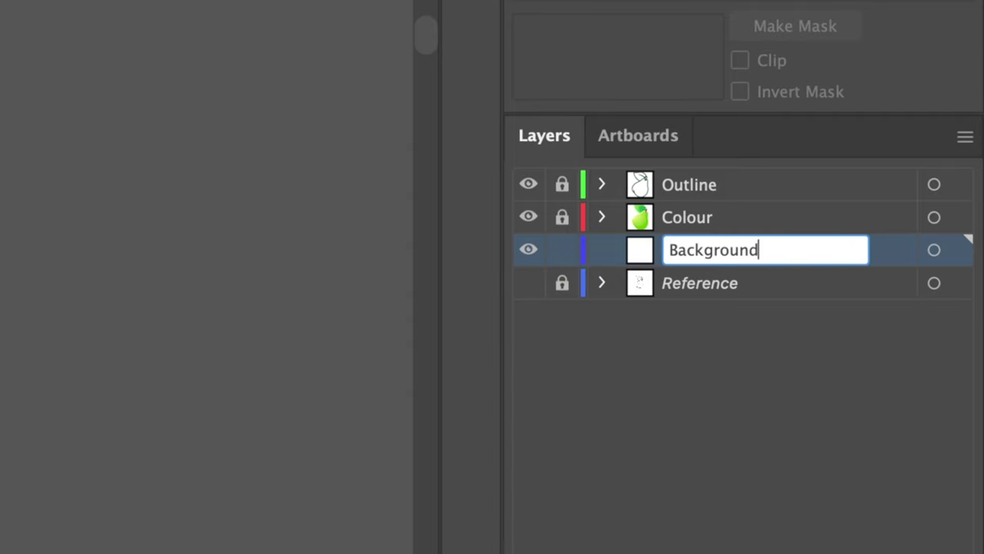
key(Return)
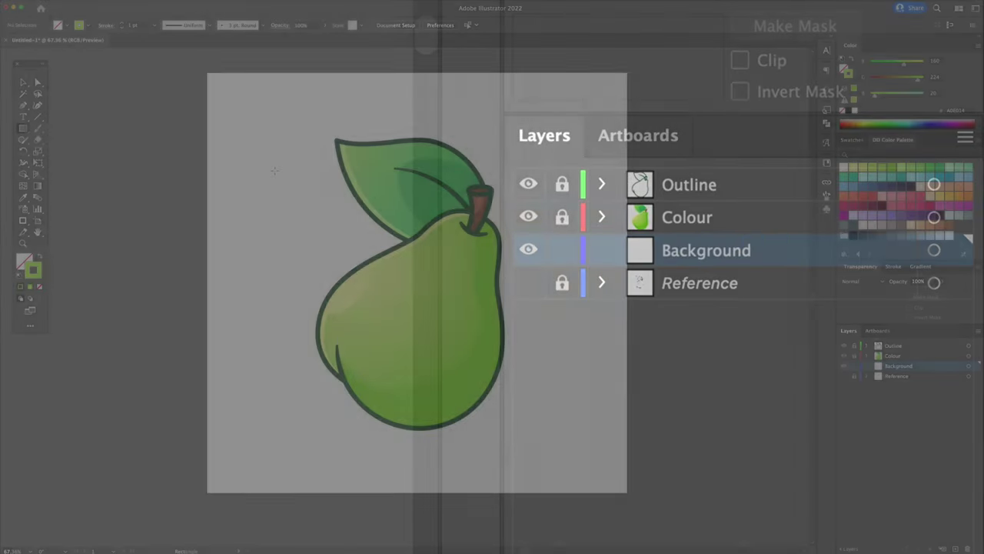
Create a 1080 × 1080 px square filled with A0E014 and no stroke, centred on the artboard behind the pear
click(275, 172)
key(Return)
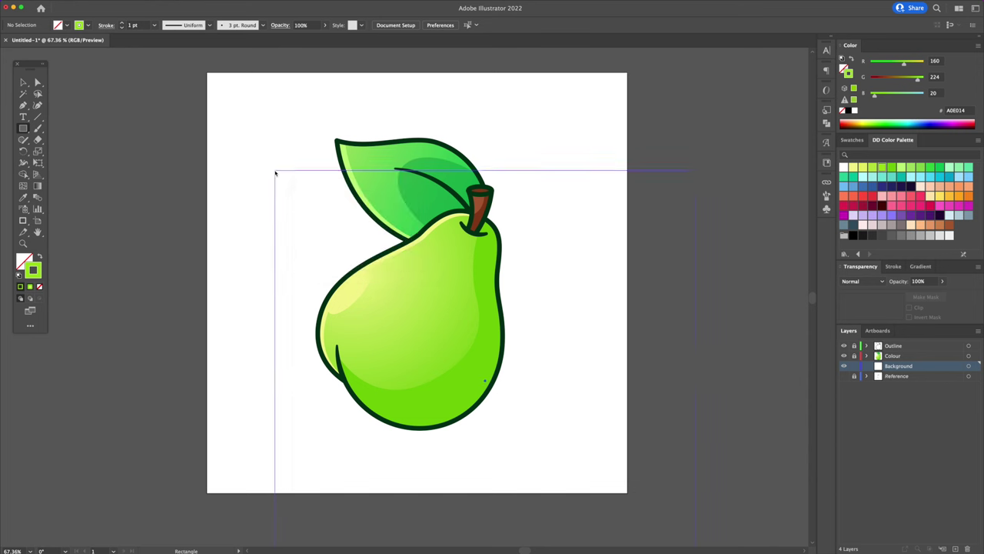
click(850, 62)
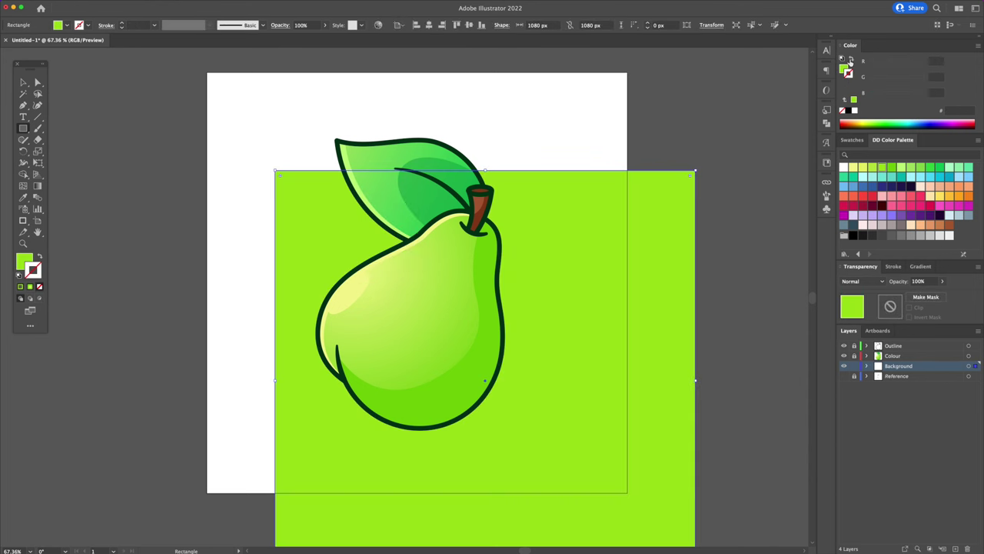
click(429, 24)
click(470, 25)
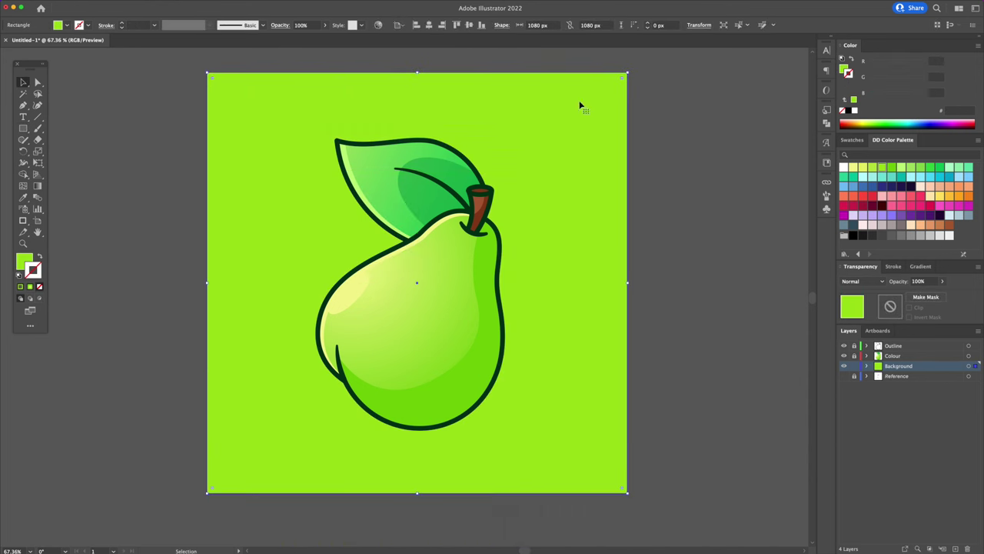
click(688, 197)
Draw a flat ellipse about 442 × 44 px just below the pear and fill it with dark green 709900
drag(343, 423, 497, 456)
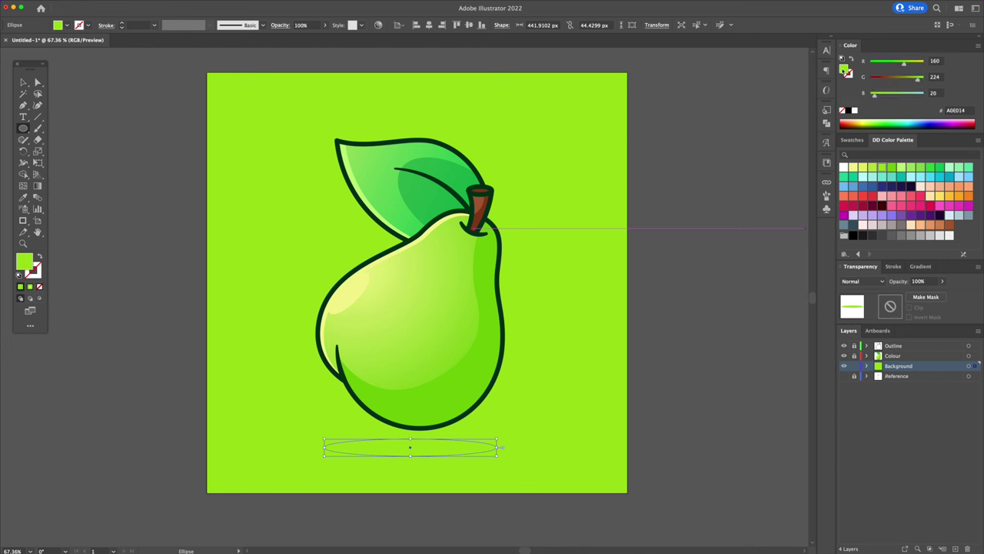
double_click(844, 69)
drag(757, 171, 764, 195)
click(871, 151)
key(v)
click(730, 283)
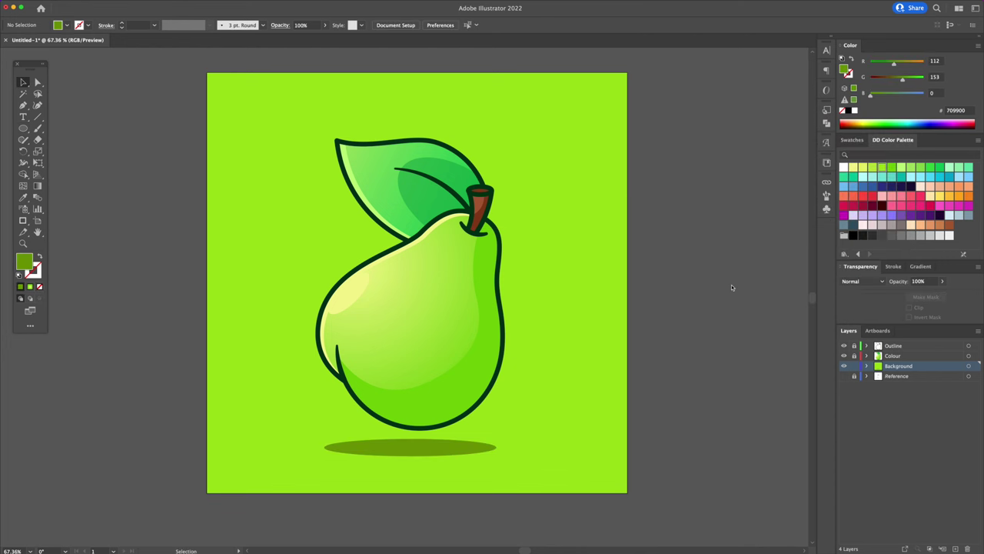
Lower the opacity of the shadow ellipse below the pear to 60%
click(906, 285)
key(shift+Down)
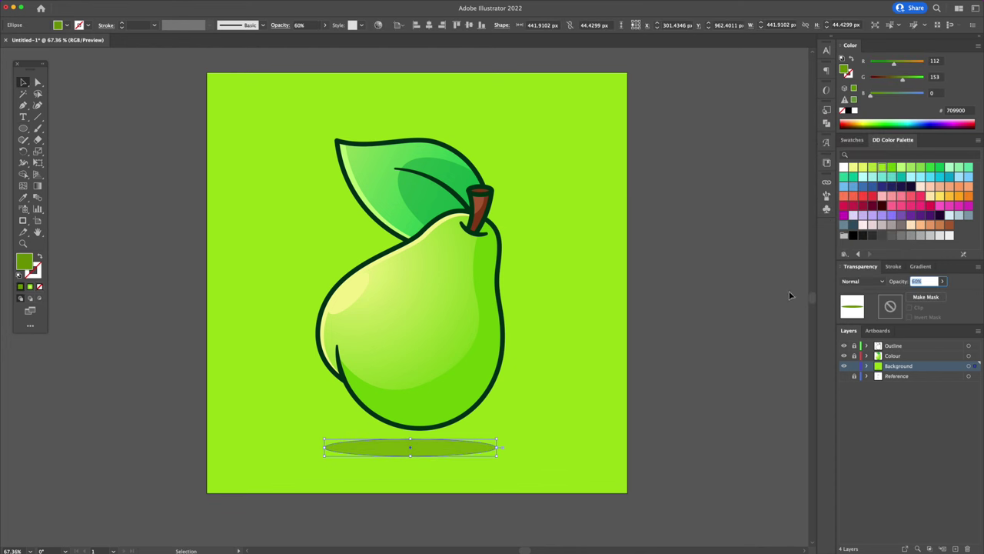
click(738, 273)
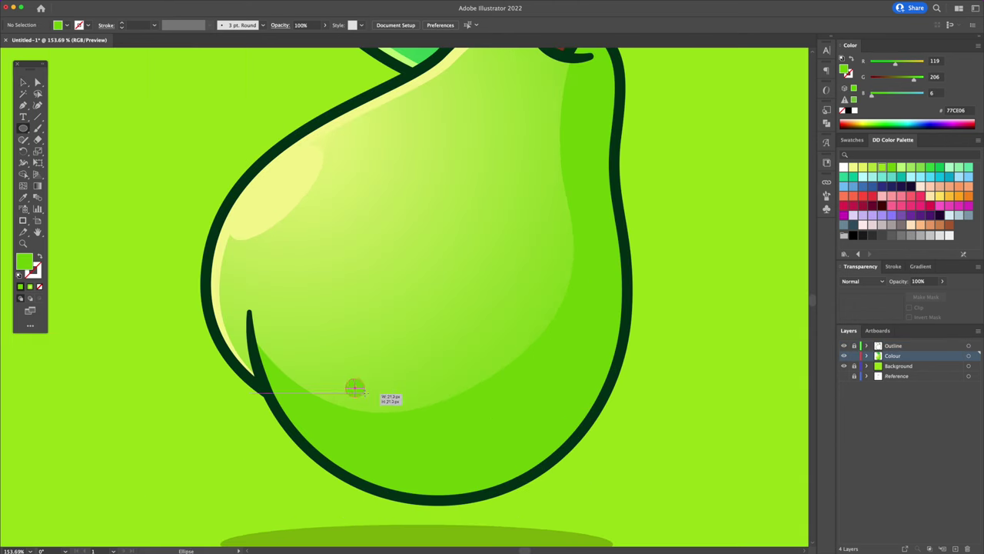
Draw a 77CE06 circle about 17 px wide on the pear and scatter copies in varied sizes along the inner edge of its shadow
drag(352, 392, 351, 388)
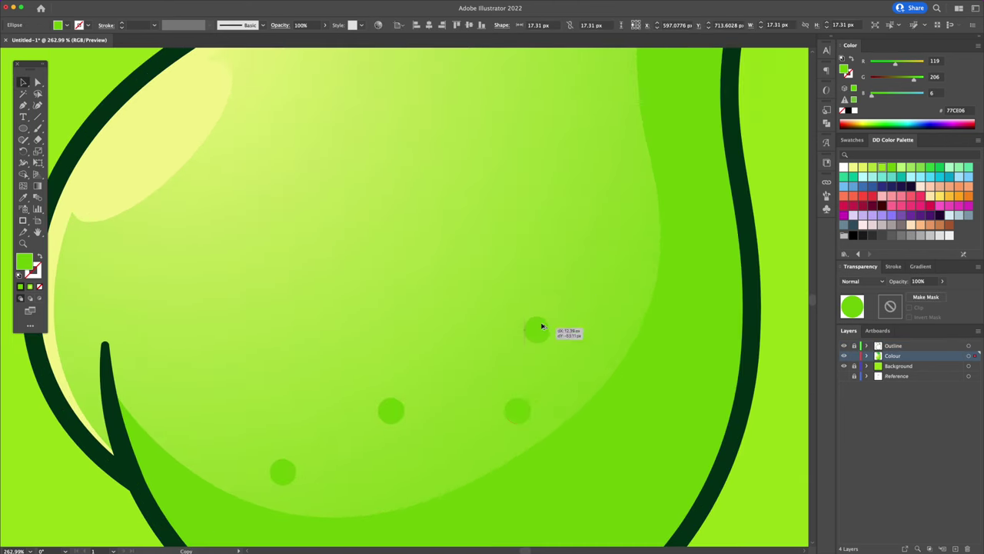
drag(541, 323, 550, 290)
drag(548, 296, 618, 243)
drag(616, 253, 519, 319)
click(606, 308)
drag(559, 364, 382, 482)
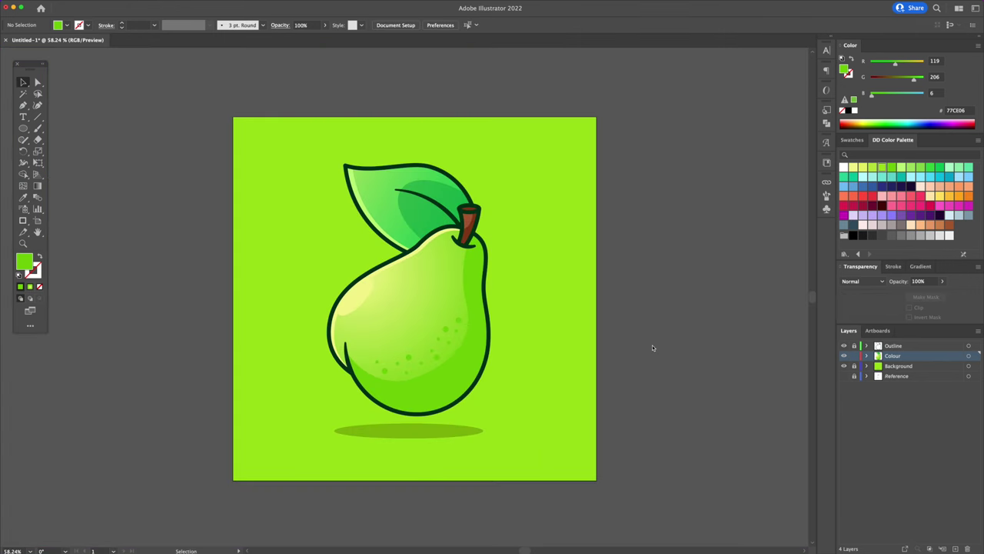